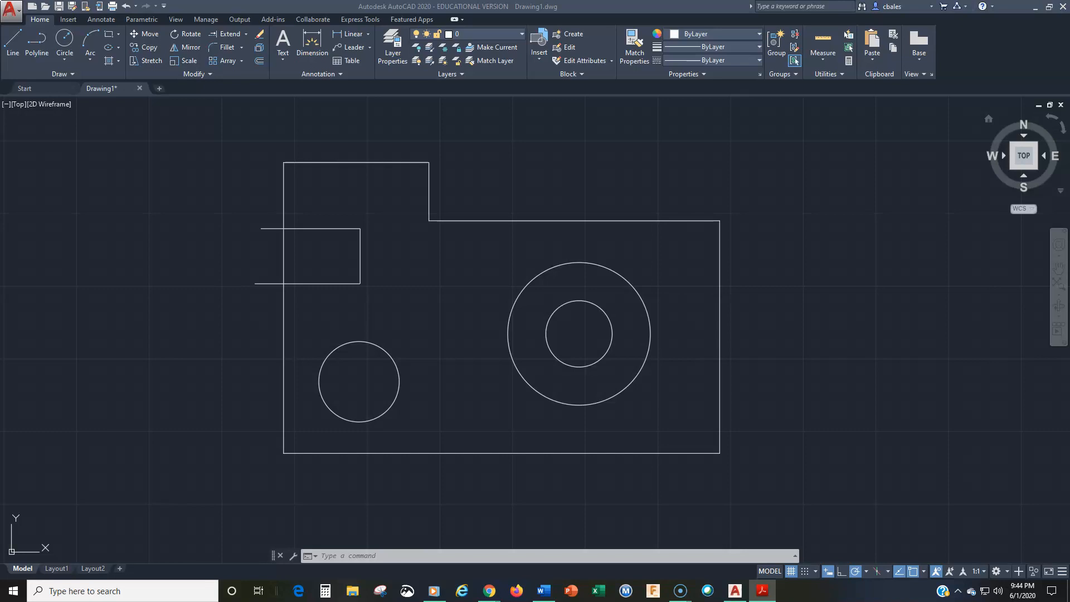
# View the reference sheet of command aliases, status bar toggles and object selection modes in Adobe Acrobat Reader, and return to the AutoCAD drawing.
pyautogui.moveTo(1069, 92)
pyautogui.mouseDown()
pyautogui.moveTo(760, 63)
pyautogui.moveTo(522, 62)
pyautogui.mouseUp()
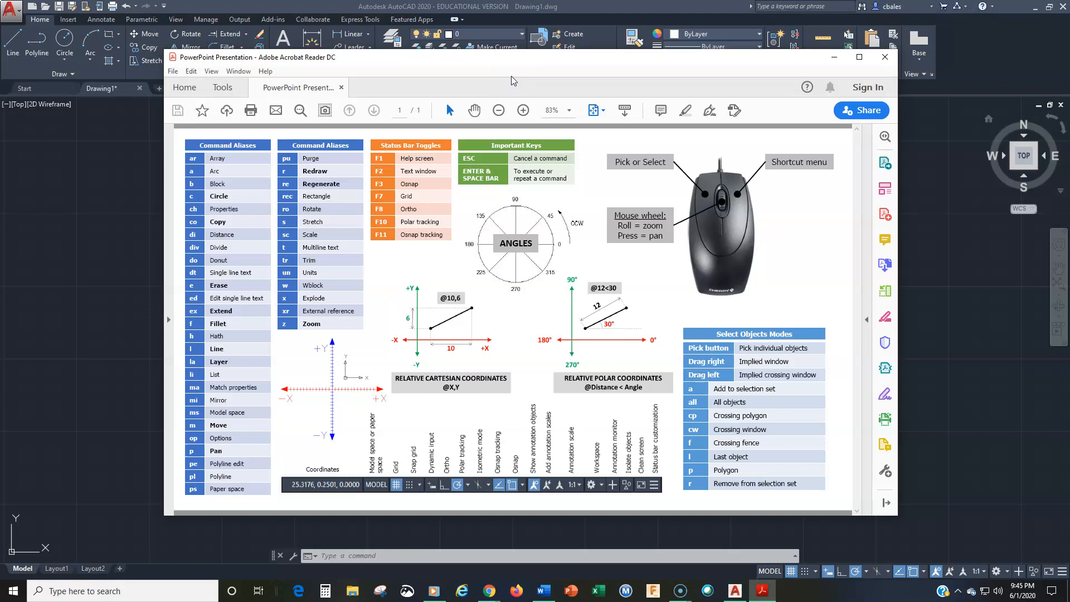
pyautogui.moveTo(508, 60); pyautogui.dragTo(1069, 68)
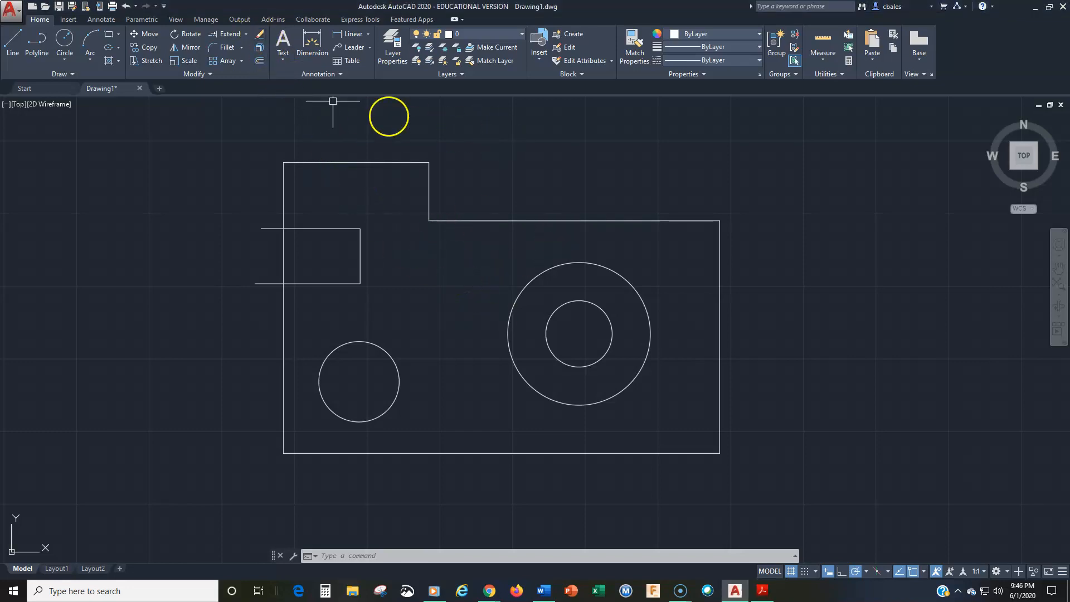
# Start Erase before selecting, erase all objects with a crossing window, and undo the erasure.
pyautogui.click(260, 34)
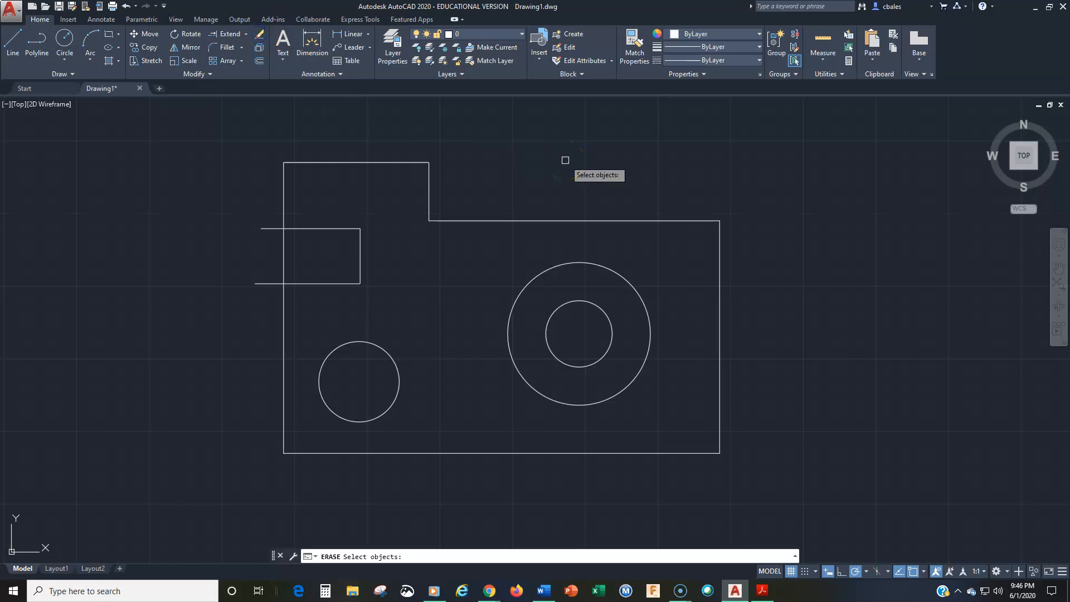
pyautogui.click(771, 139)
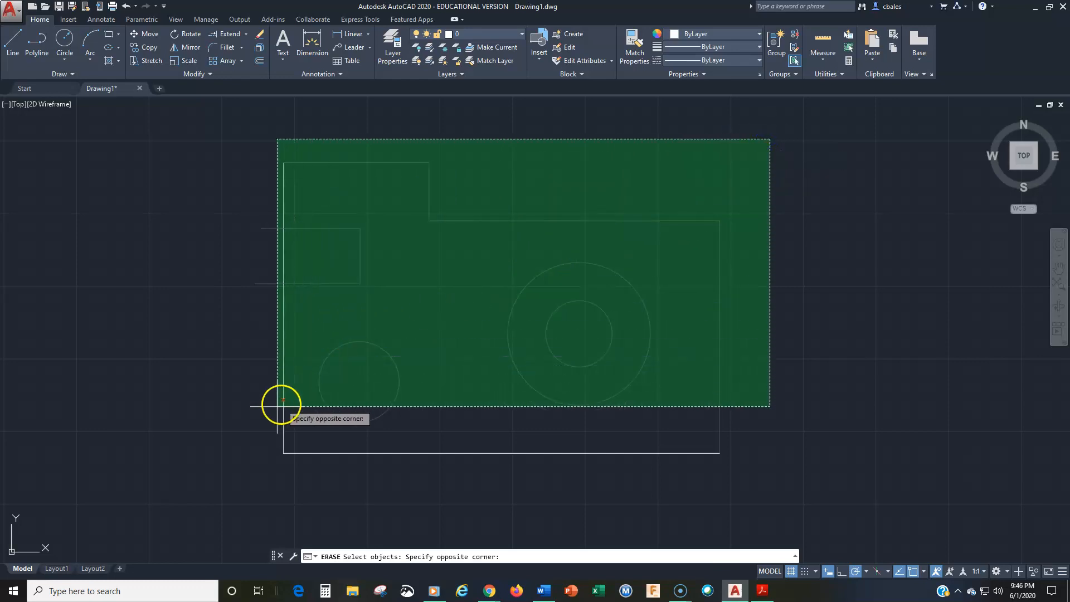
pyautogui.click(235, 475)
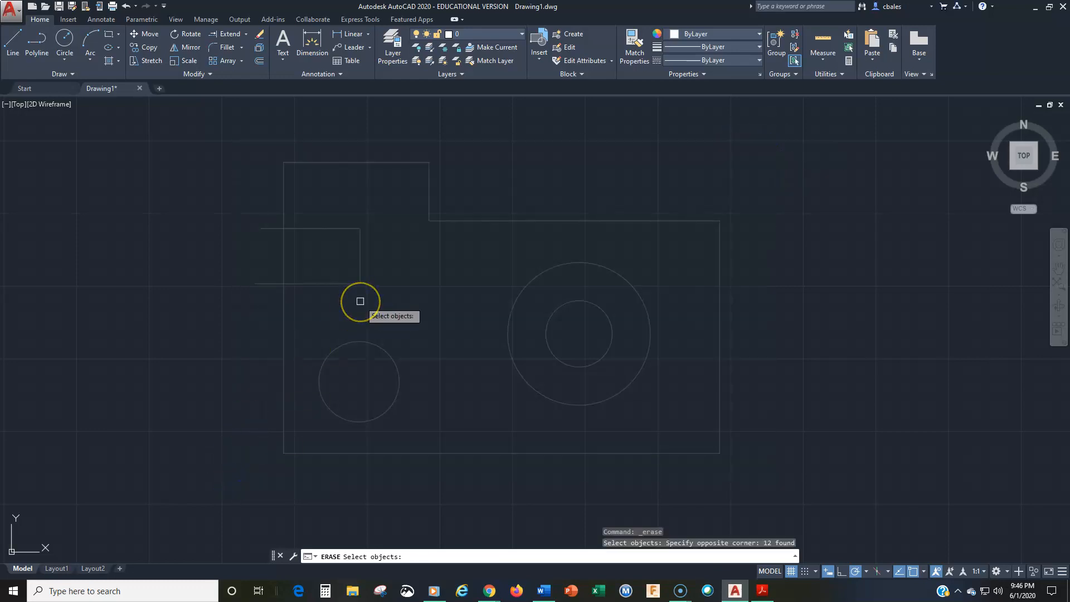
pyautogui.press('Return')
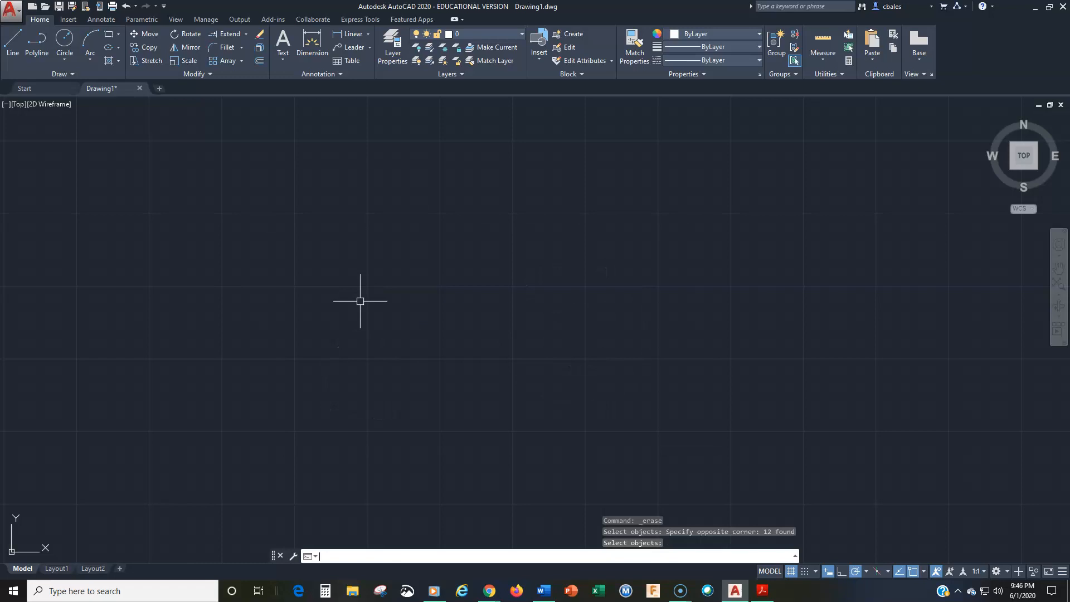
pyautogui.write('u')
pyautogui.press('Return')
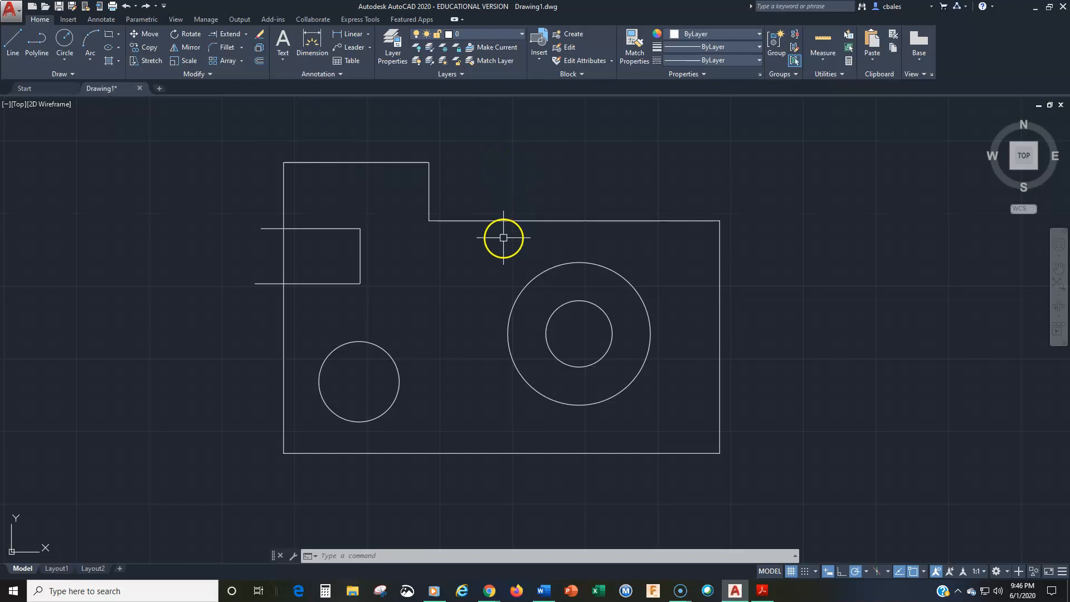
# Select all objects with a crossing window while no command is active, and clear the selection.
pyautogui.click(790, 129)
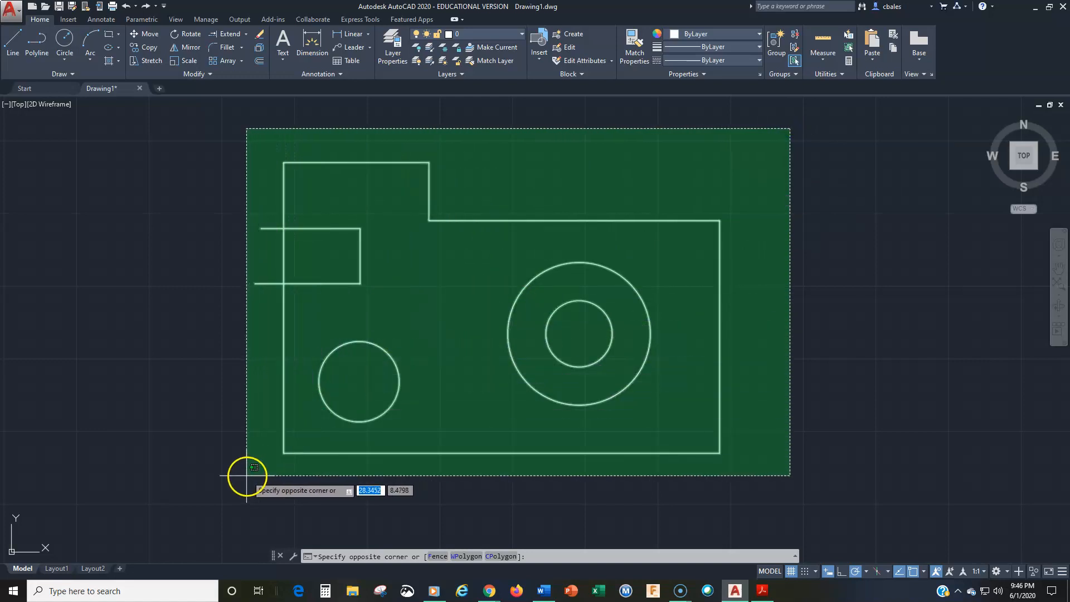
pyautogui.click(245, 474)
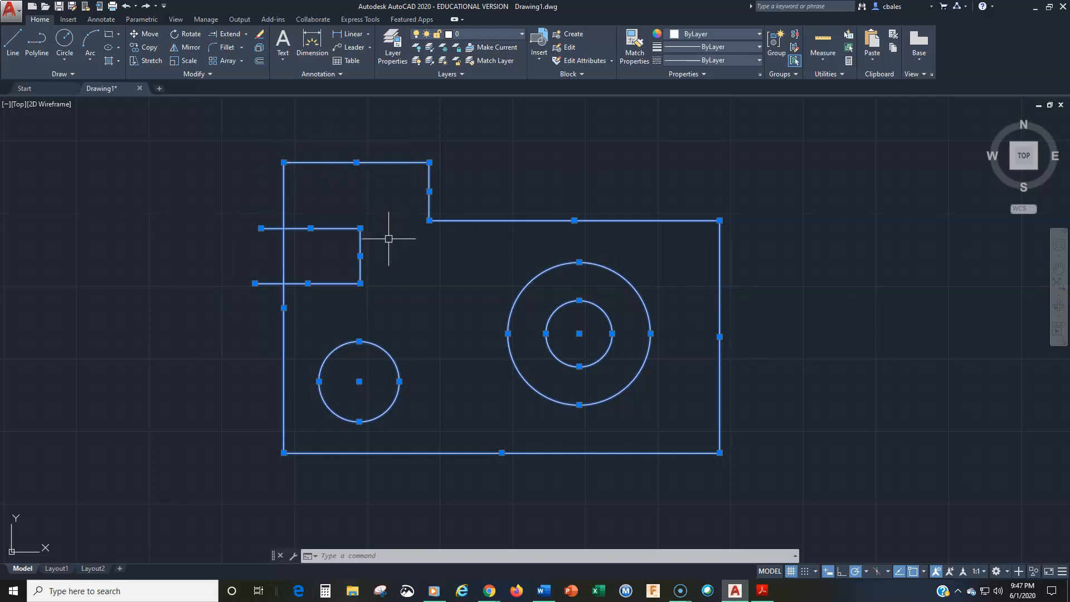
pyautogui.press('Escape')
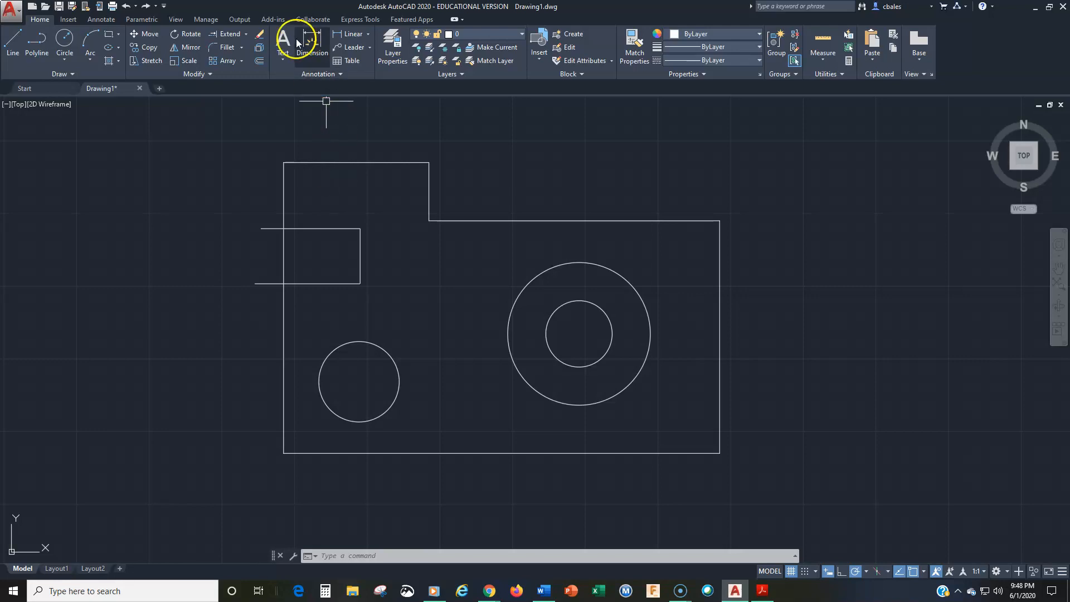
# Start Erase, select the whole drawing with a crossing window, and cancel the command.
pyautogui.click(259, 34)
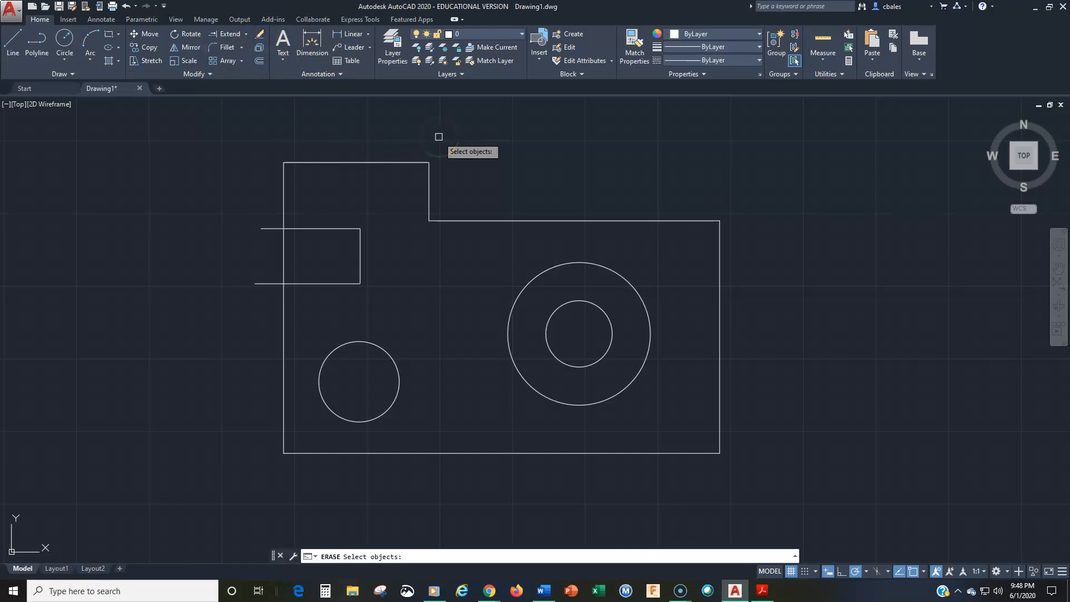
pyautogui.click(770, 143)
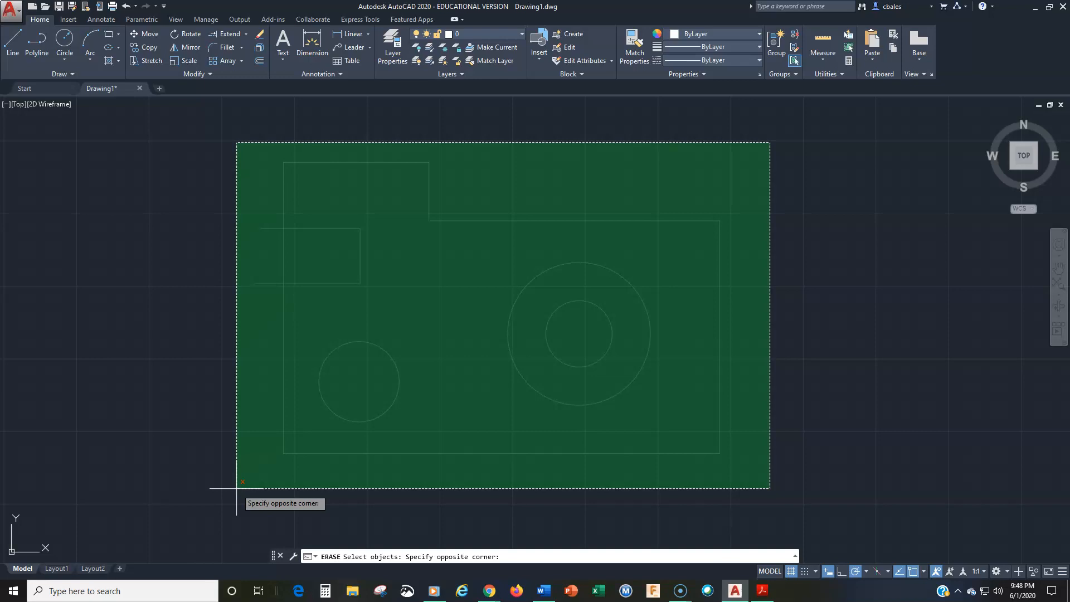
pyautogui.click(236, 489)
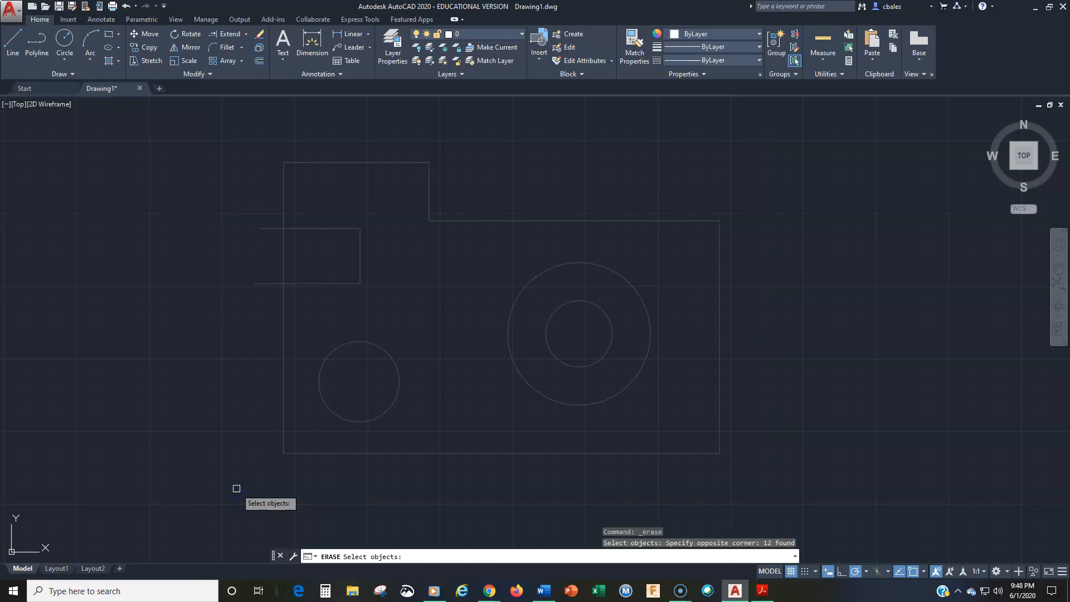
pyautogui.press('Escape')
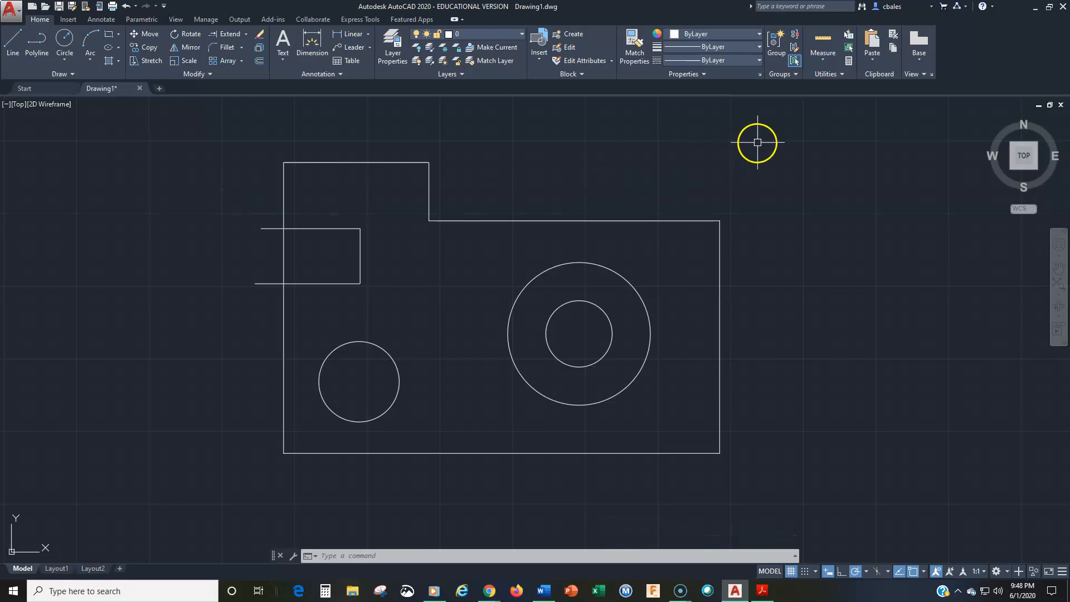
# Preselect all objects with a crossing window, apply Erase to them, and undo the erasure.
pyautogui.click(766, 136)
pyautogui.click(227, 490)
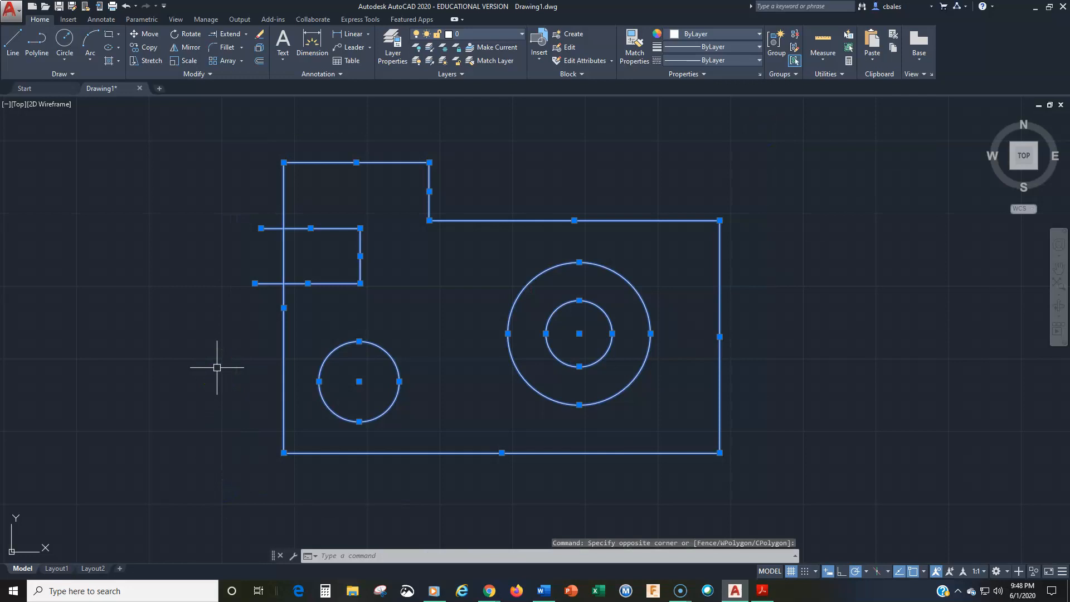
pyautogui.click(363, 256)
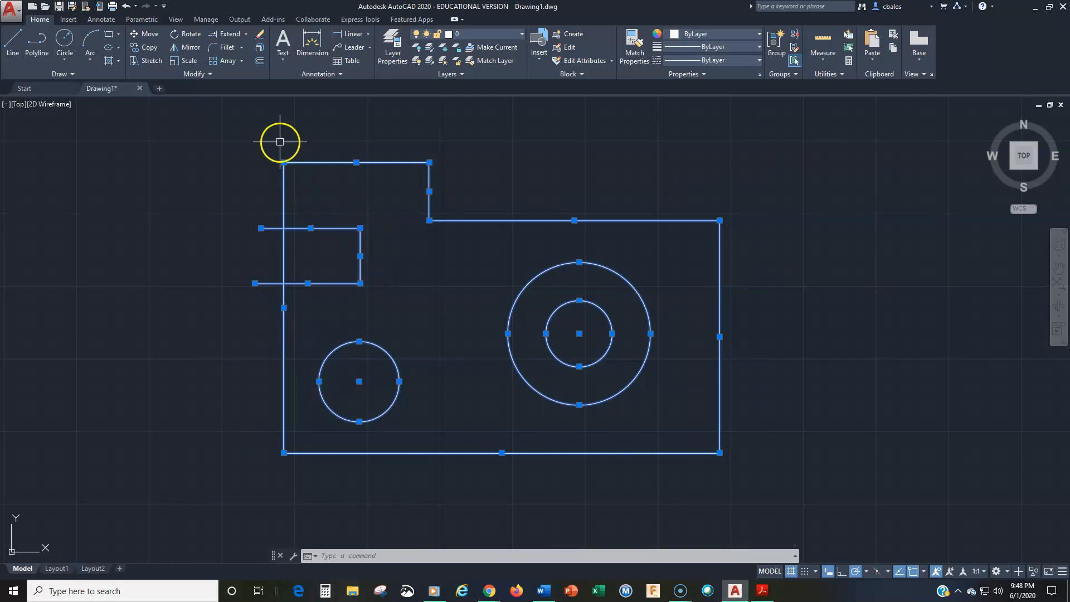
pyautogui.click(259, 38)
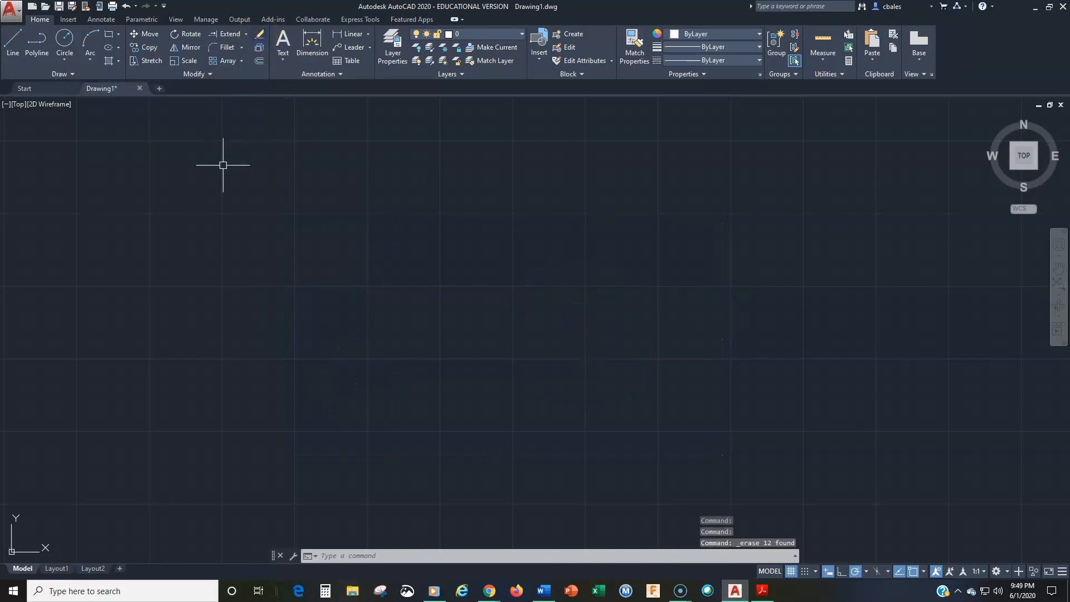
pyautogui.press('Escape')
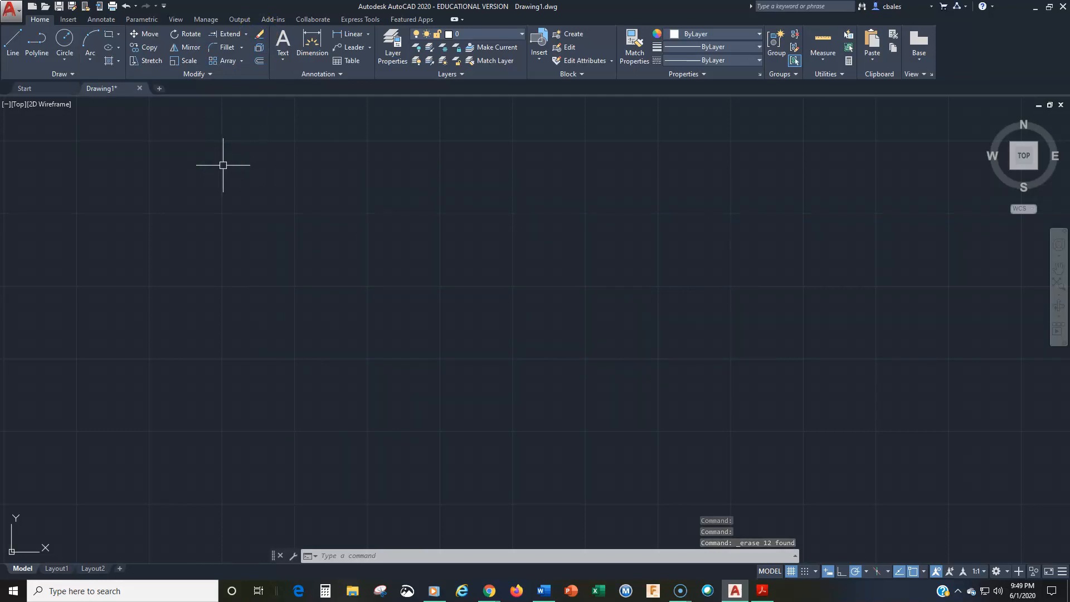
pyautogui.write('u')
pyautogui.press('Return')
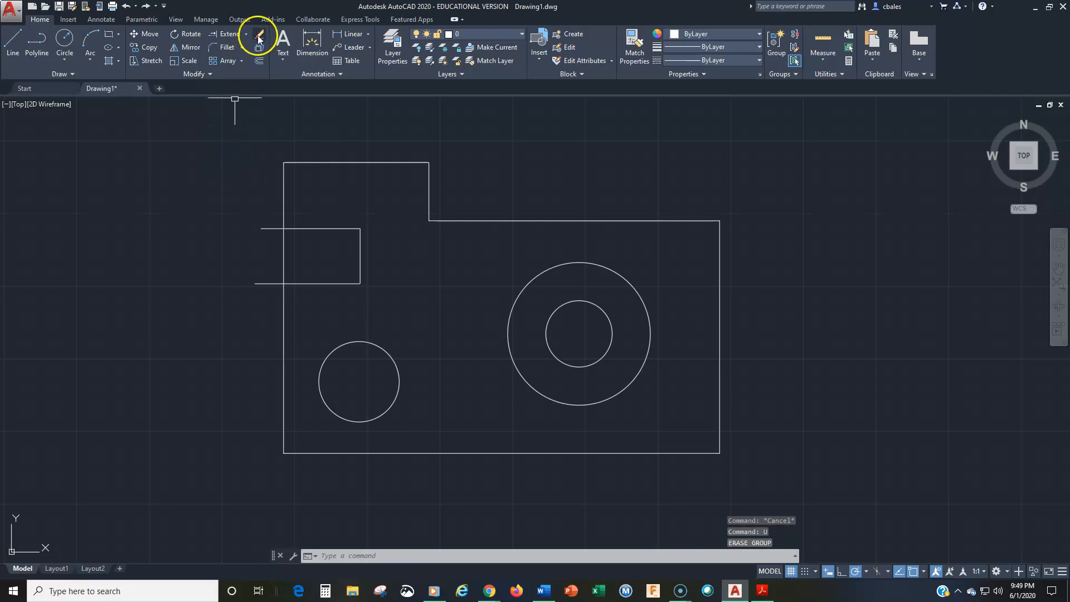
# Erase the entire drawing by starting Erase first and enclosing all objects in a window selection, and undo it.
pyautogui.click(259, 38)
pyautogui.click(242, 135)
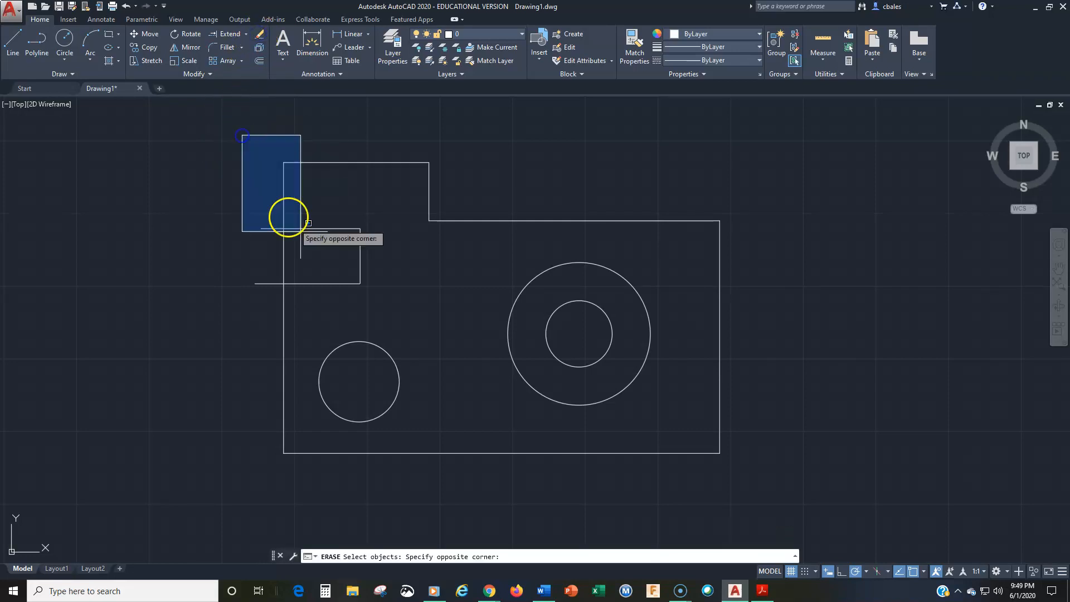
pyautogui.click(699, 459)
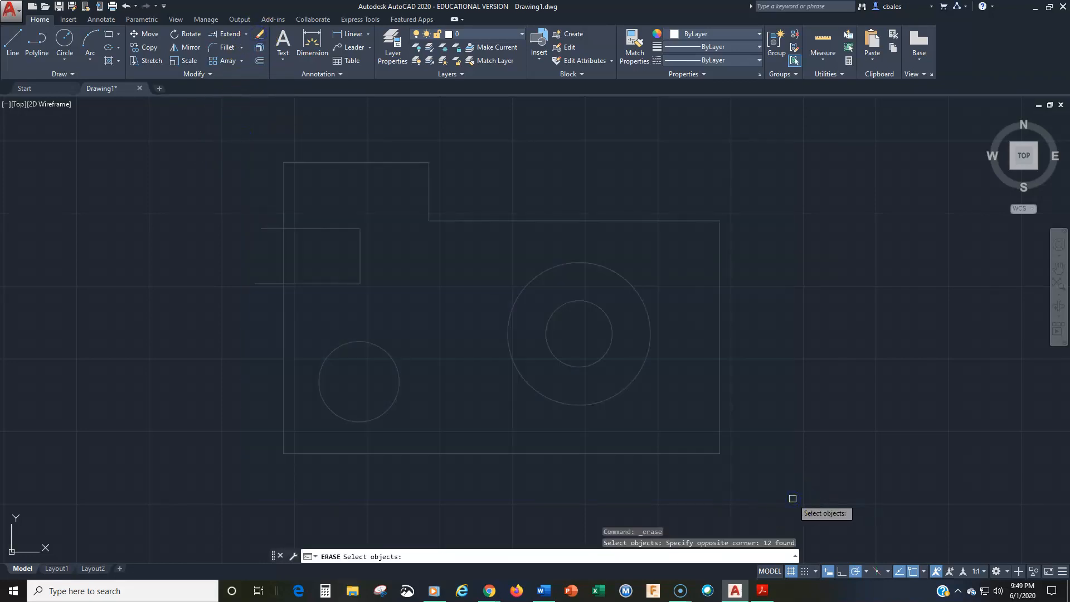
pyautogui.press('Return')
pyautogui.press('Escape')
pyautogui.press('Escape')
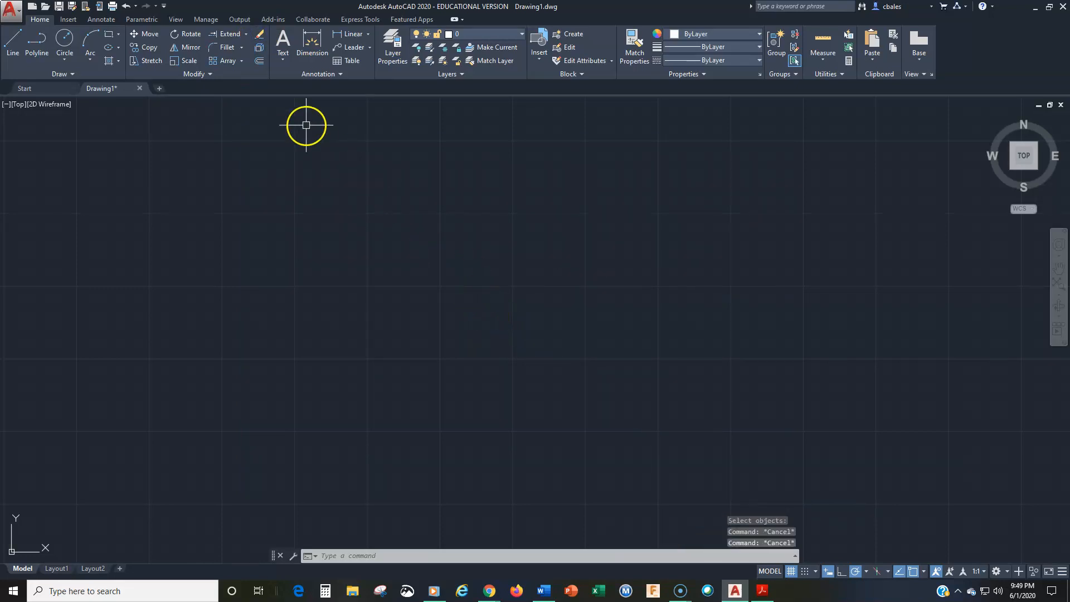
pyautogui.write('u')
pyautogui.press('Return')
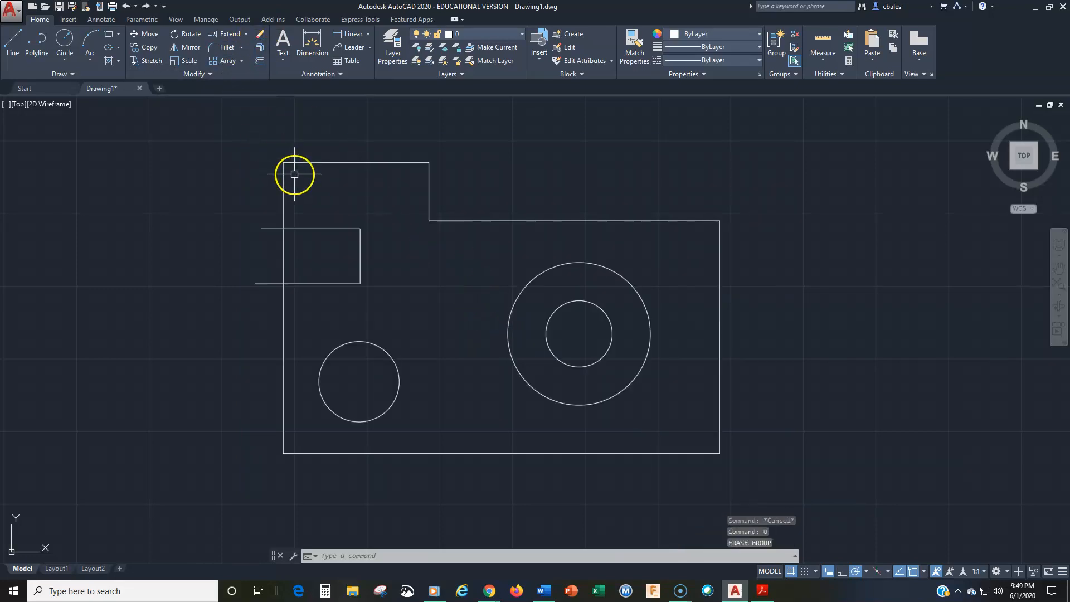
# Select the entire drawing with a crossing window before running Erase on it, and undo the erasure.
pyautogui.click(797, 144)
pyautogui.click(228, 491)
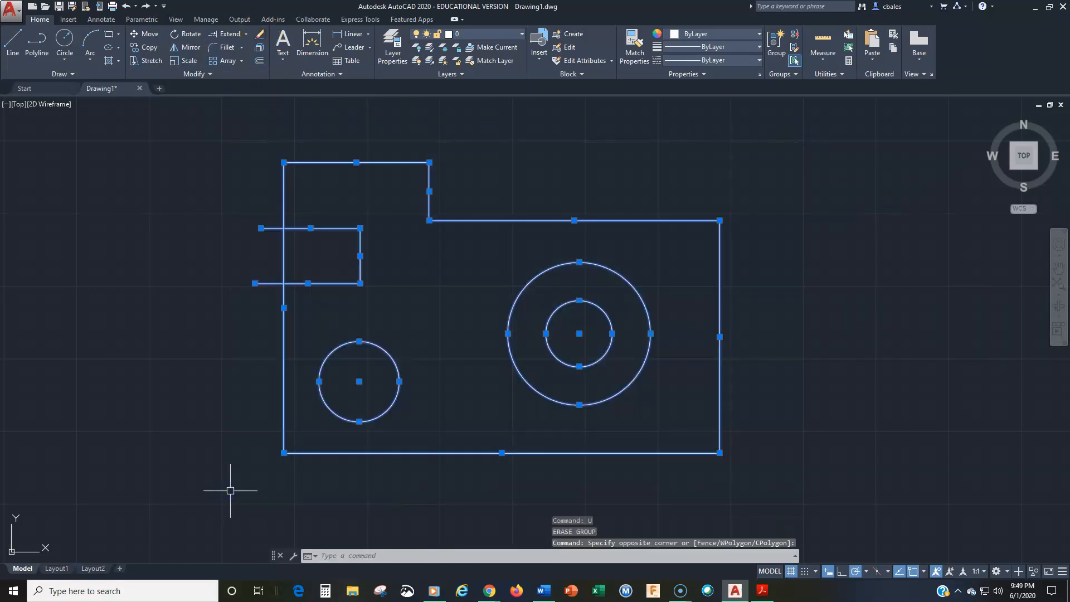
pyautogui.click(259, 35)
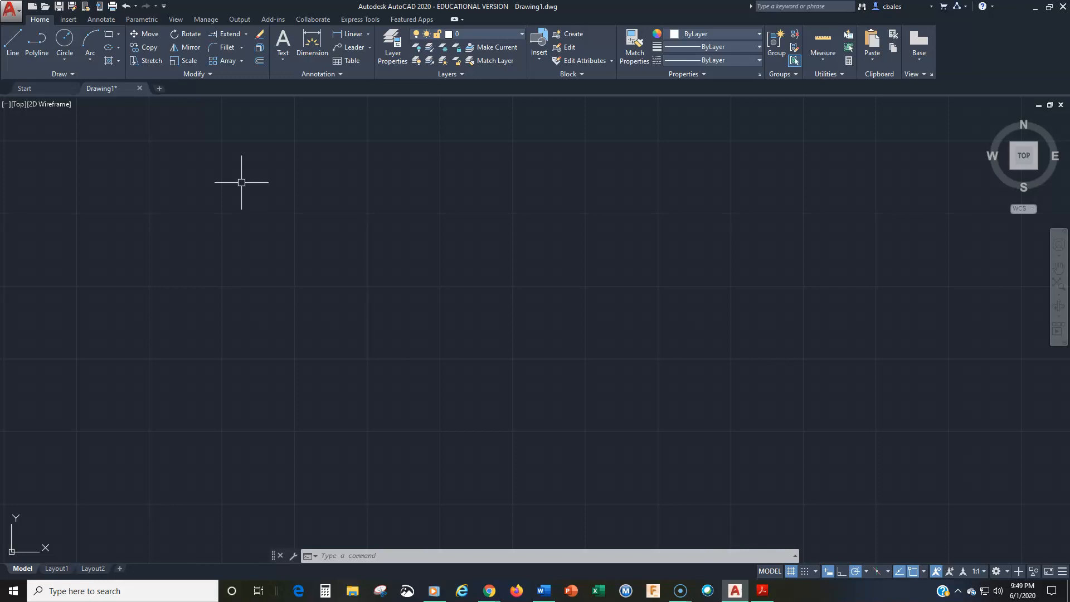
pyautogui.write('u')
pyautogui.press('Return')
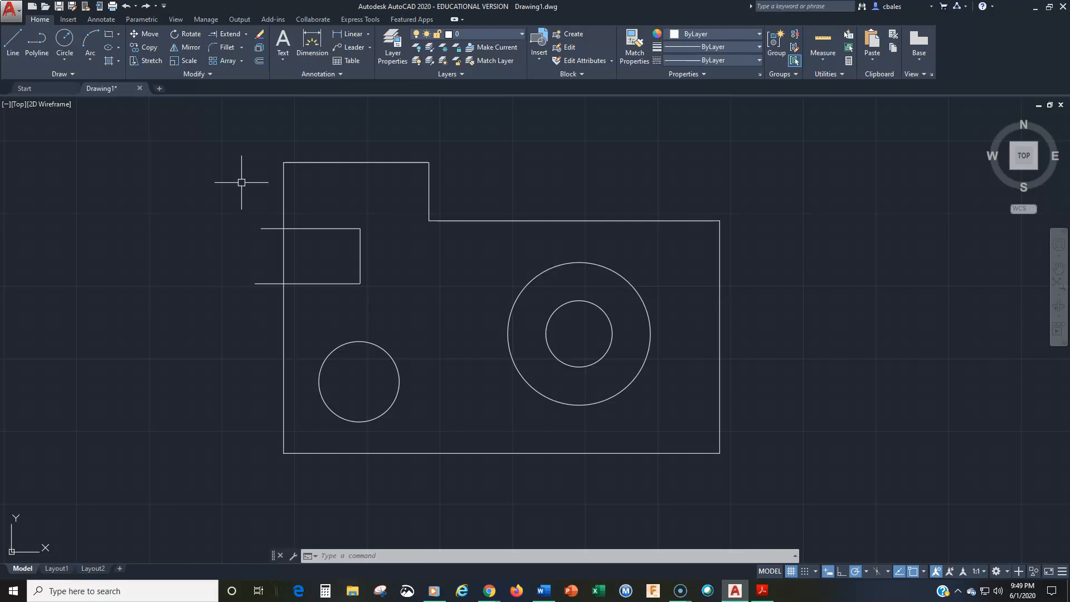
# Select the two concentric circles with a crossing window, delete them, and undo the deletion.
pyautogui.click(672, 234)
pyautogui.click(470, 411)
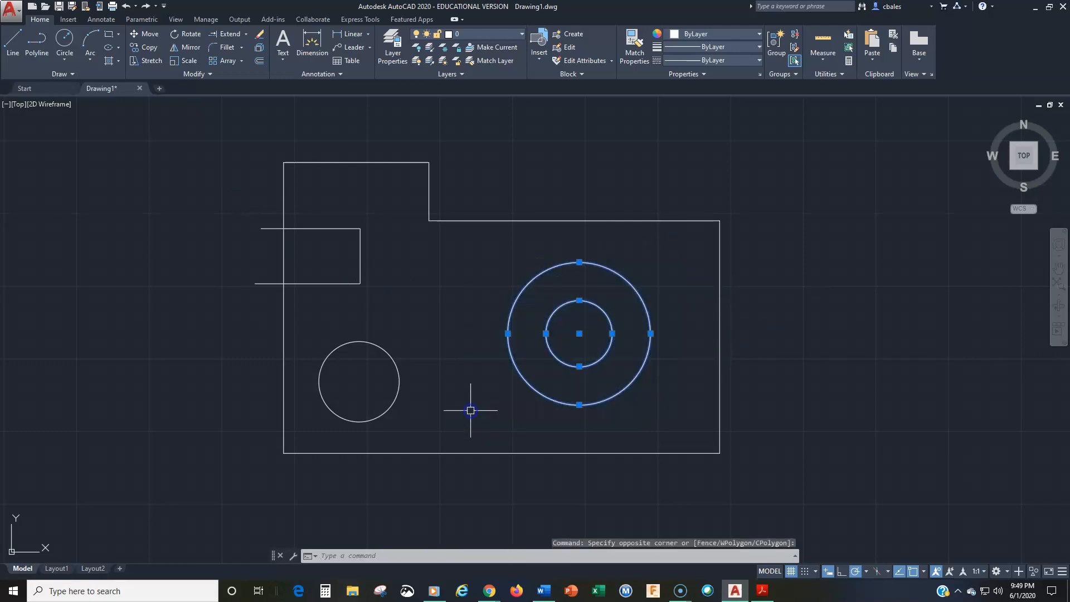
pyautogui.press('Delete')
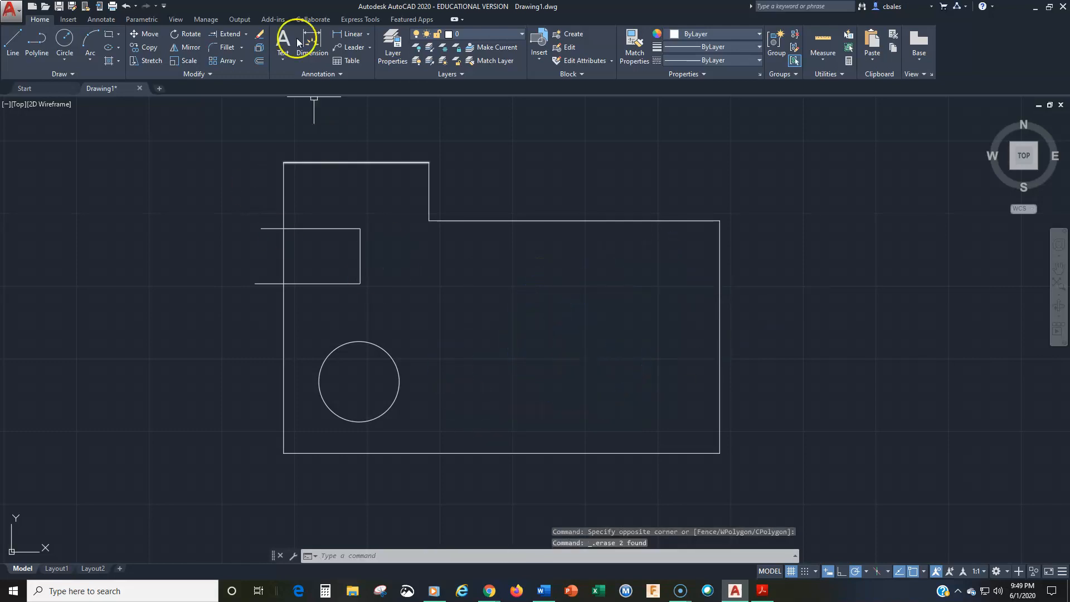
pyautogui.press('Escape')
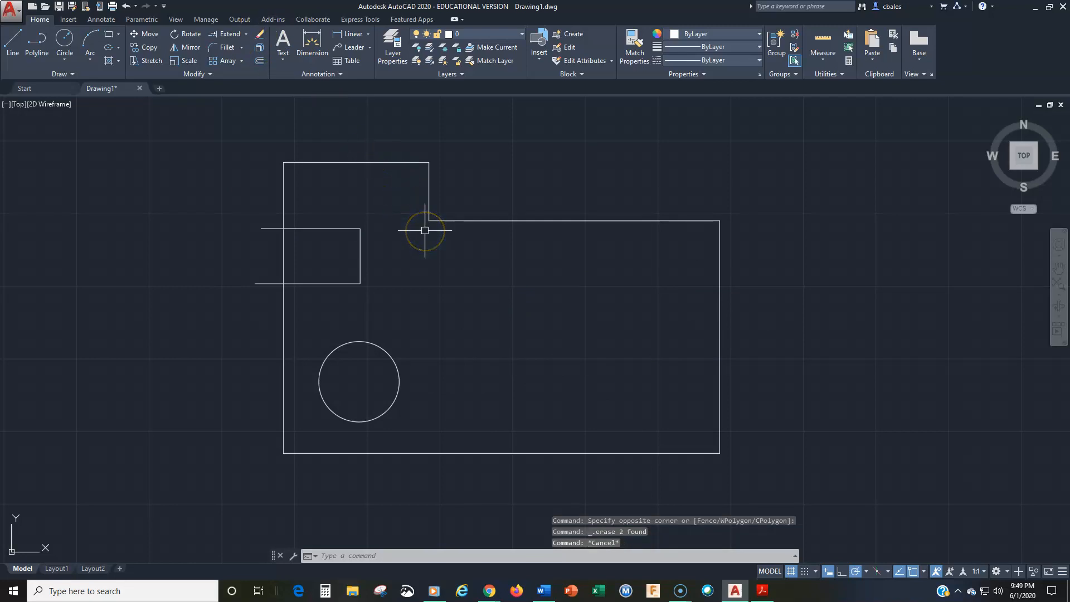
pyautogui.write('u')
pyautogui.press('Return')
# Erase the outline's top edge and the short vertical step edge with a window selection, and undo the erasure.
pyautogui.click(259, 34)
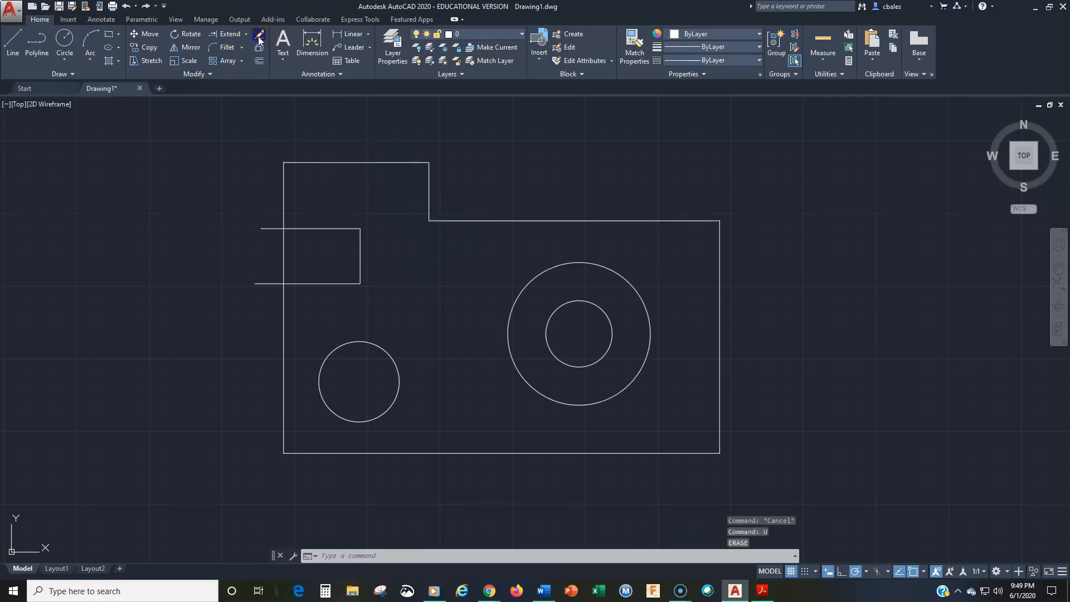
pyautogui.click(269, 130)
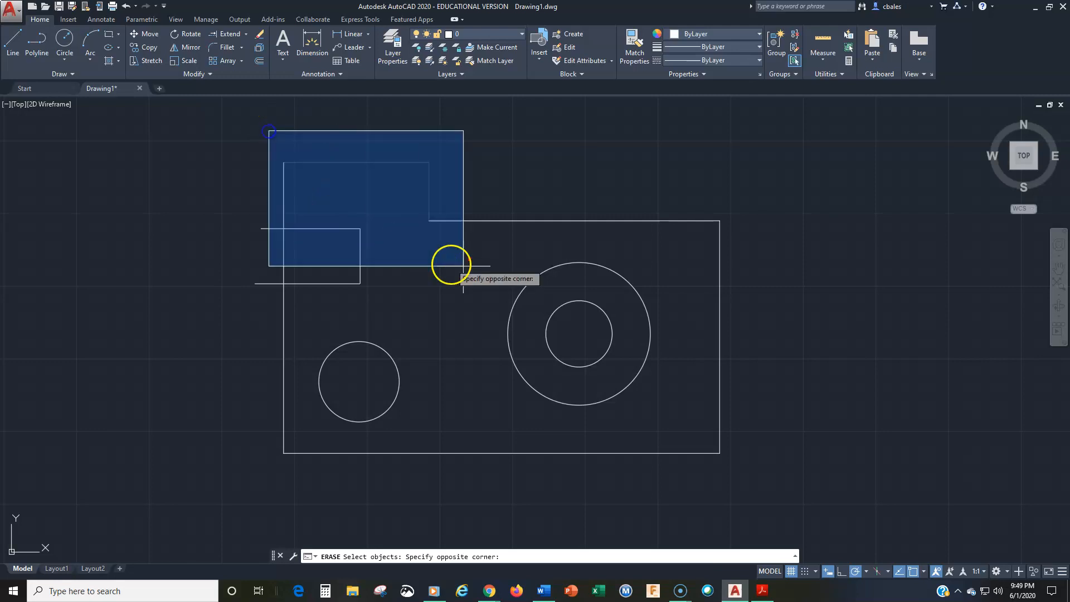
pyautogui.click(485, 265)
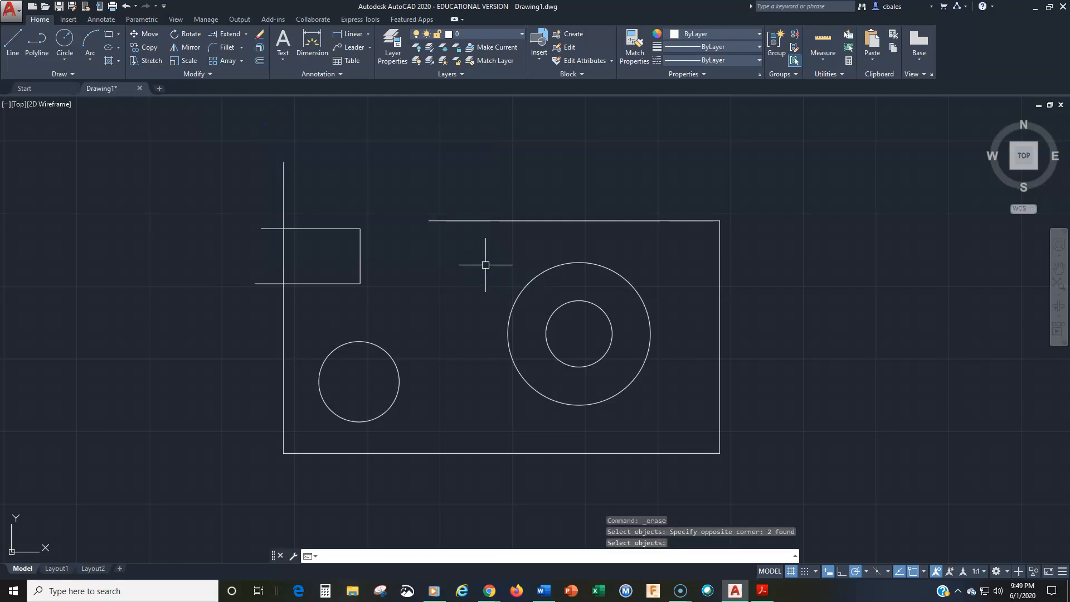
pyautogui.press('Return')
pyautogui.write('u')
pyautogui.press('Return')
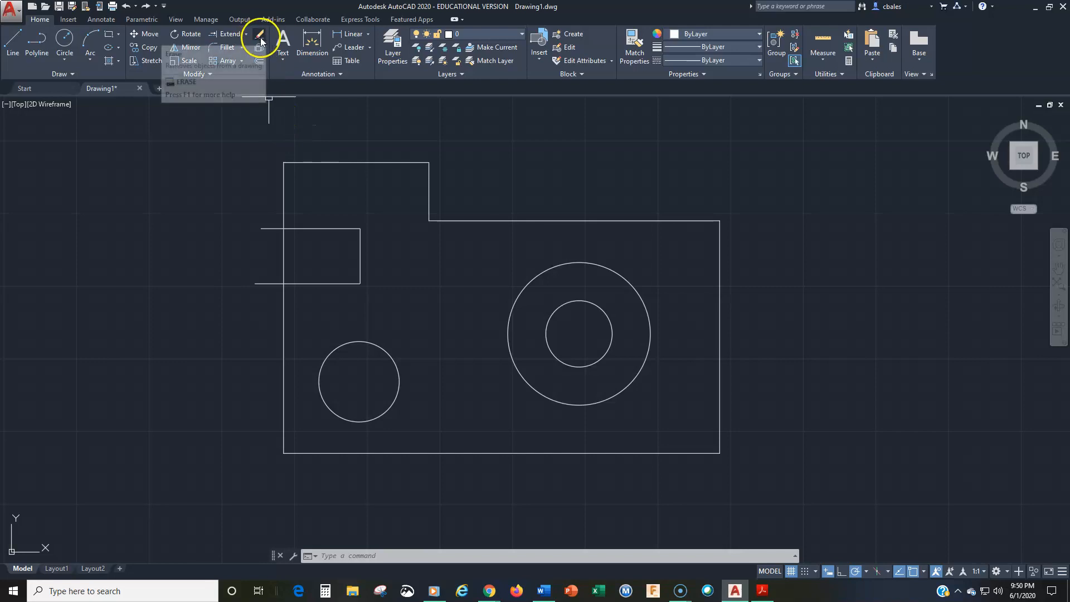
# Erase the two concentric circles, the outline's right edge and its long upper horizontal edge with a crossing window, and undo the erasure.
pyautogui.click(809, 156)
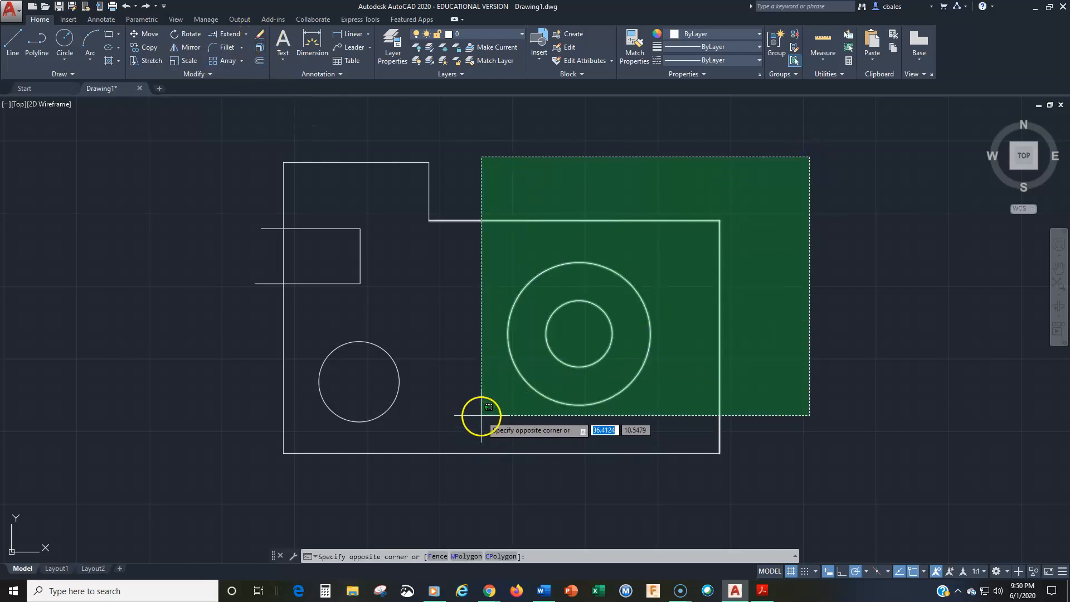
pyautogui.click(484, 419)
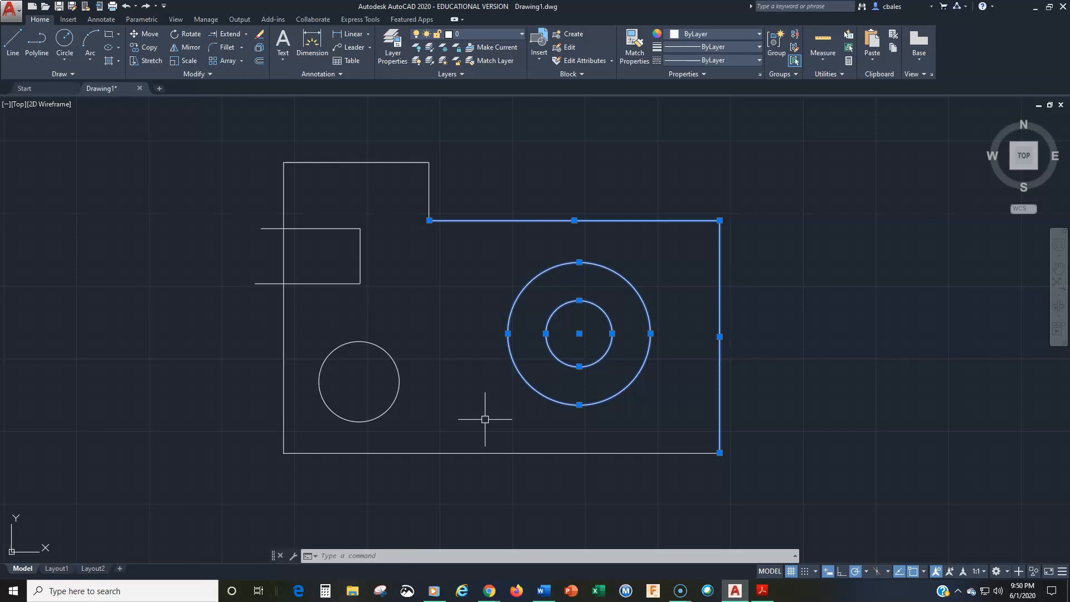
pyautogui.click(257, 35)
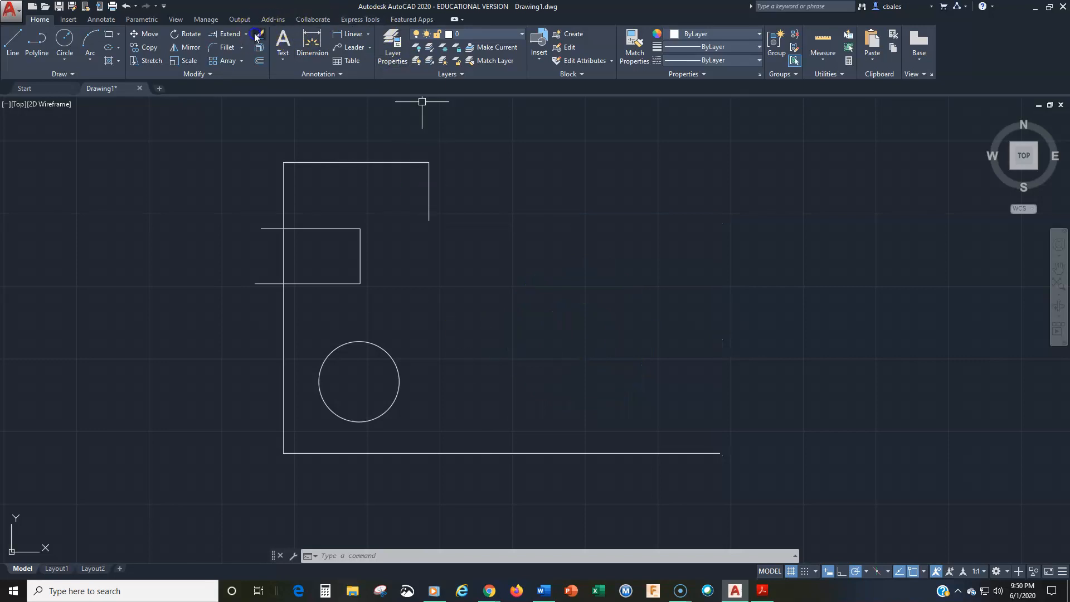
pyautogui.write('u')
pyautogui.press('Return')
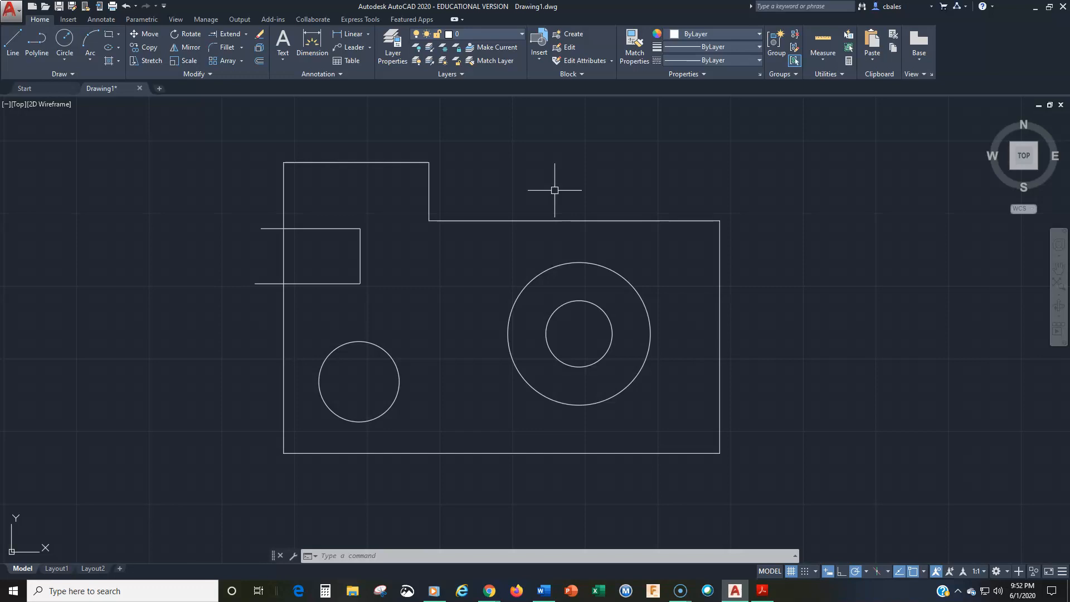
# Select the concentric circles and the outline's adjoining right and upper edges with a crossing window before any command, and clear the selection.
pyautogui.click(781, 182)
pyautogui.click(573, 330)
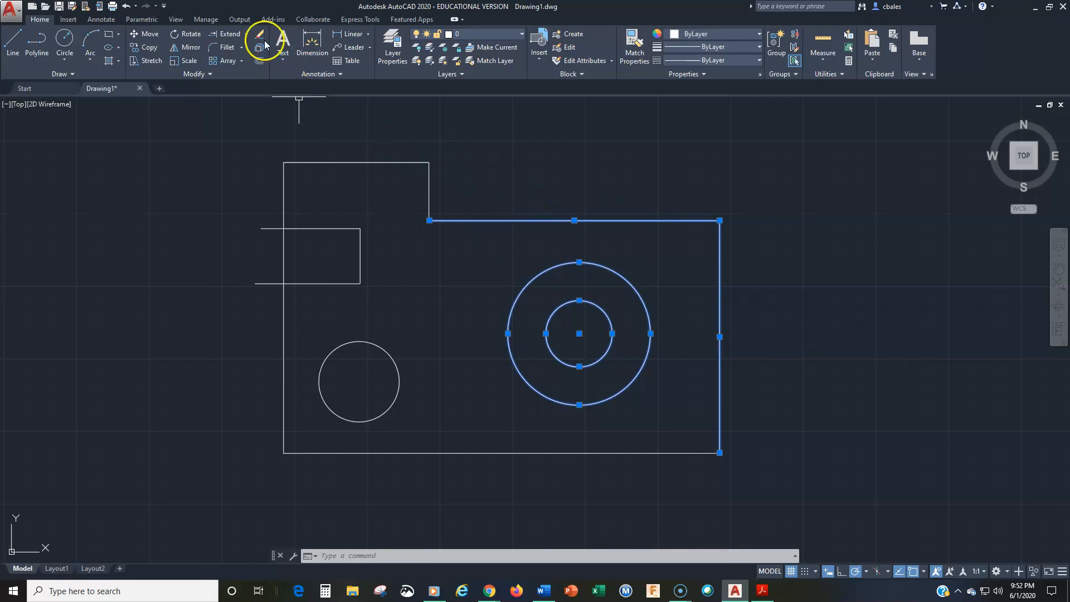
pyautogui.press('Escape')
pyautogui.press('Escape')
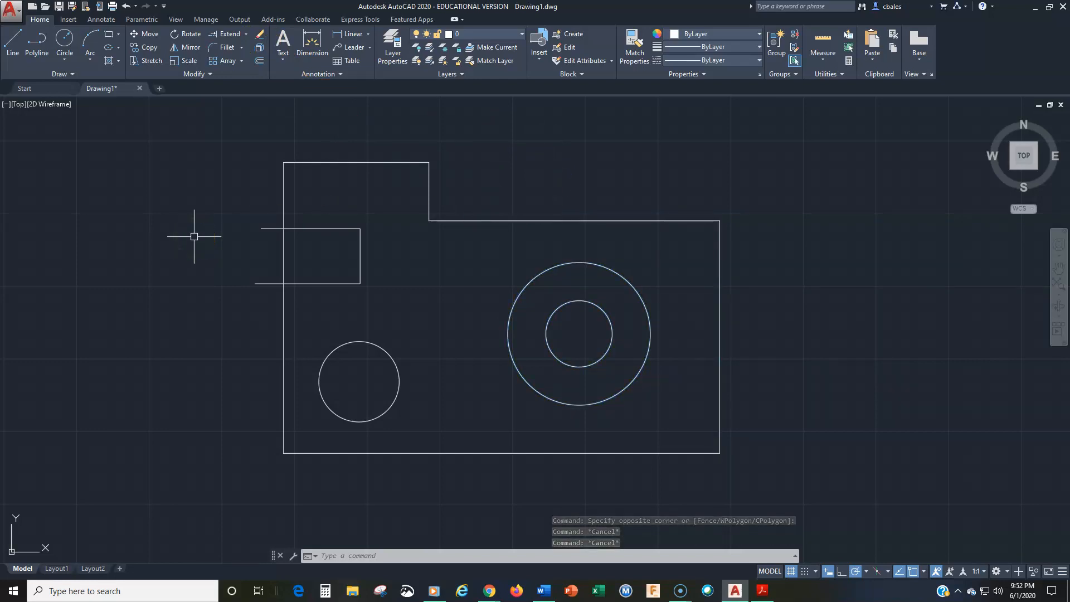
# Start Erase and pick the small lower-left circle and the larger concentric circle individually.
pyautogui.click(260, 34)
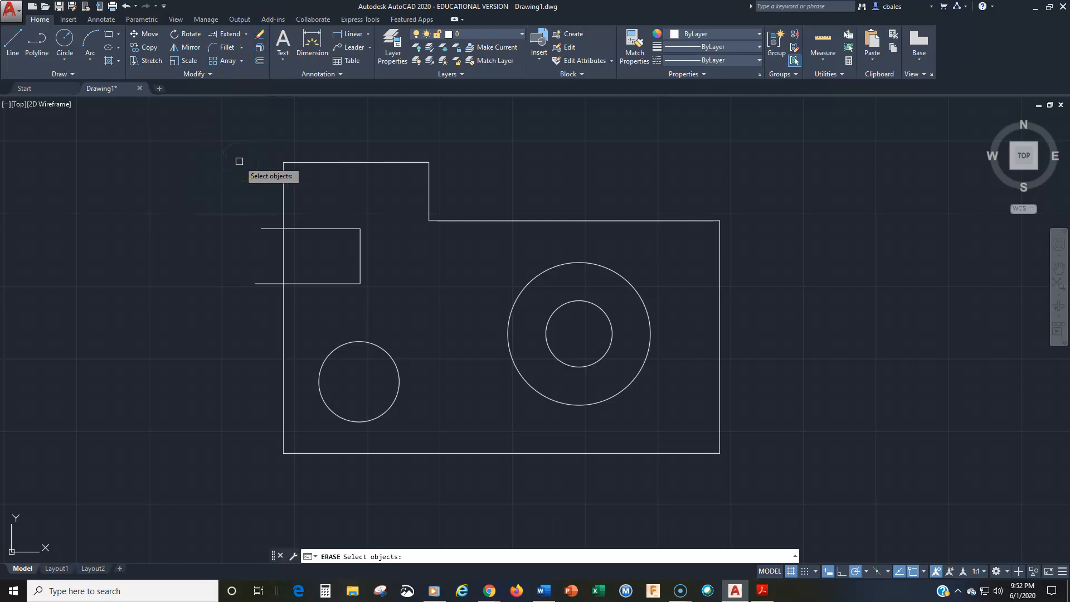
pyautogui.click(362, 342)
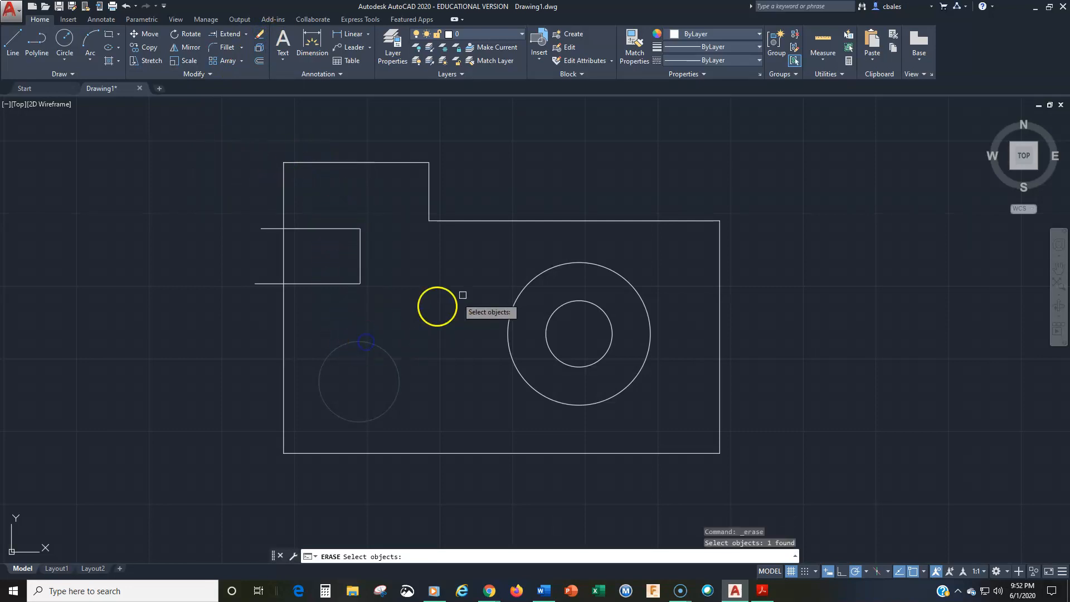
pyautogui.click(540, 278)
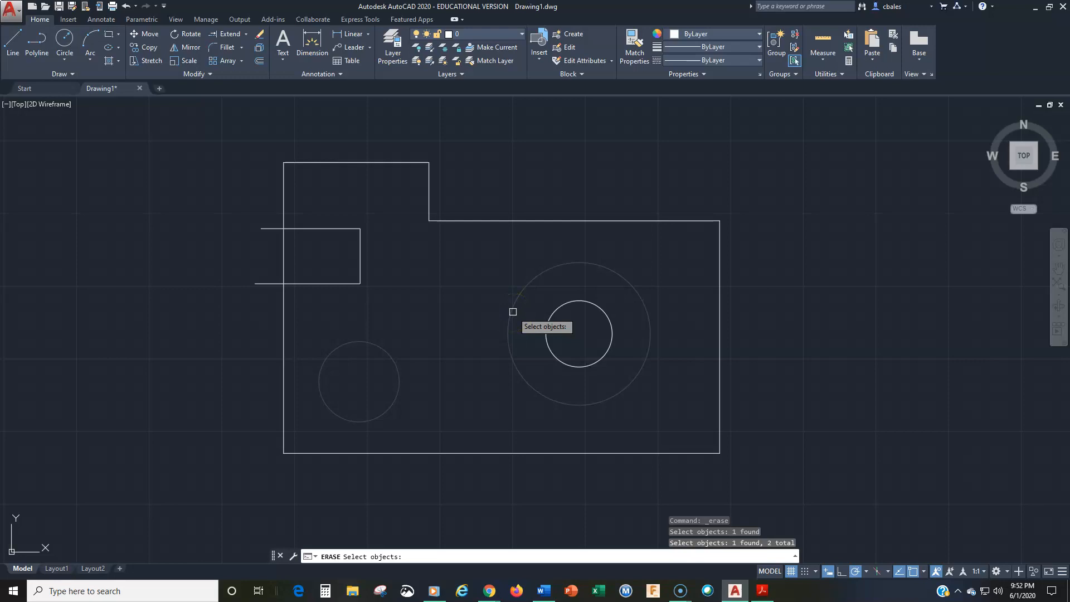
pyautogui.click(491, 288)
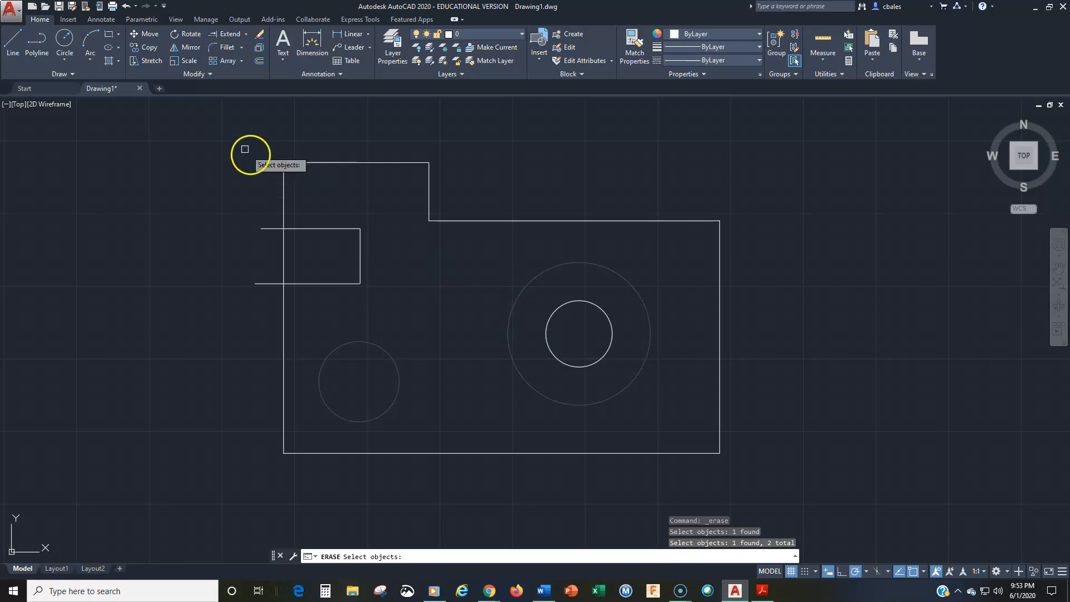
# Add the outline's top edge, short step edge and slot's upper line with a window, and its right and long upper edges with a crossing window.
pyautogui.click(223, 138)
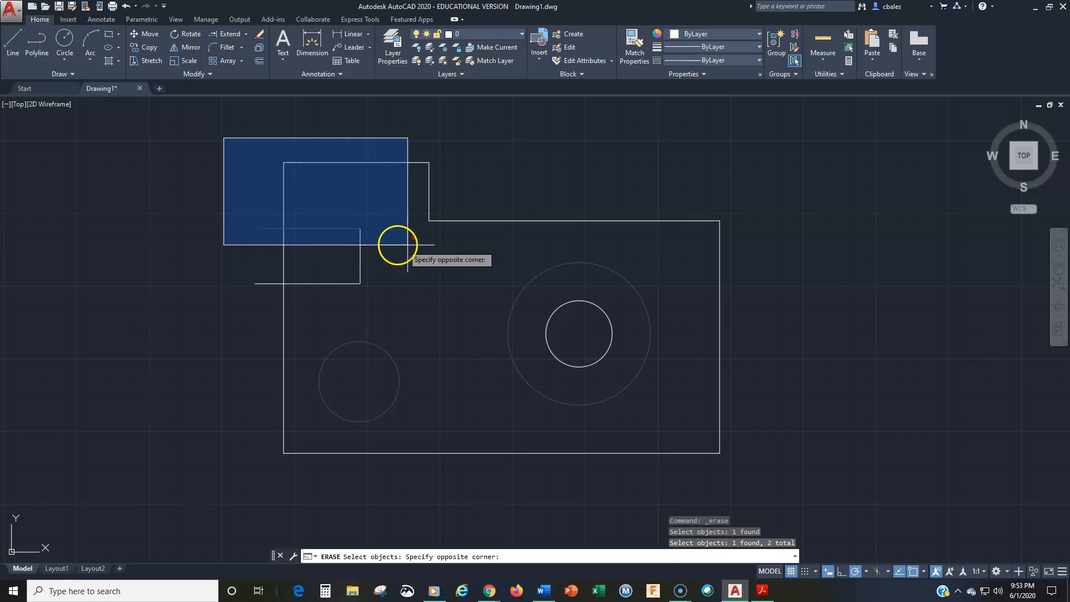
pyautogui.click(452, 247)
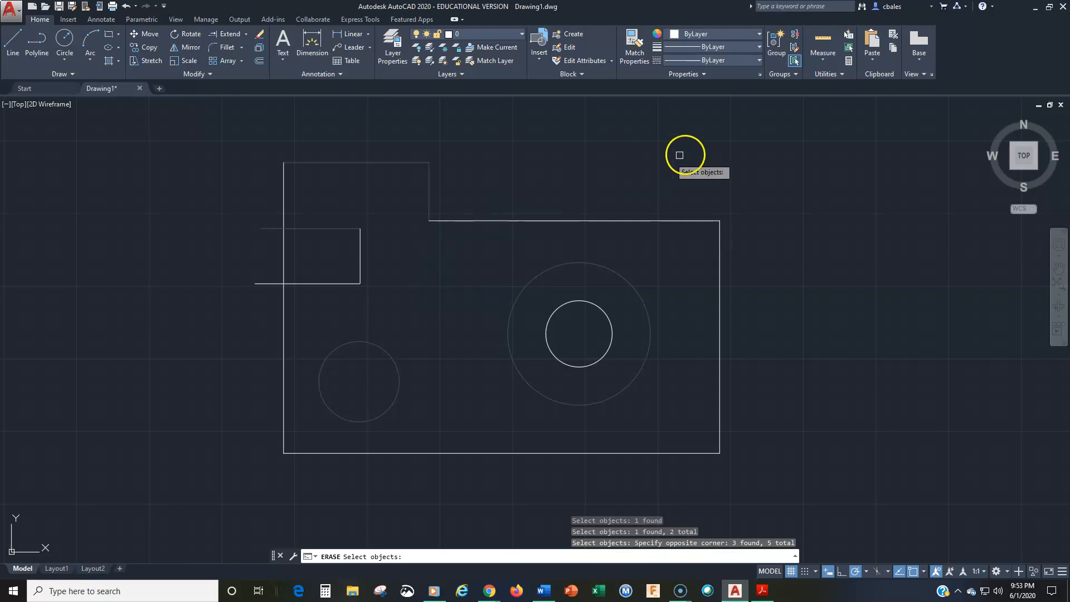
pyautogui.click(779, 130)
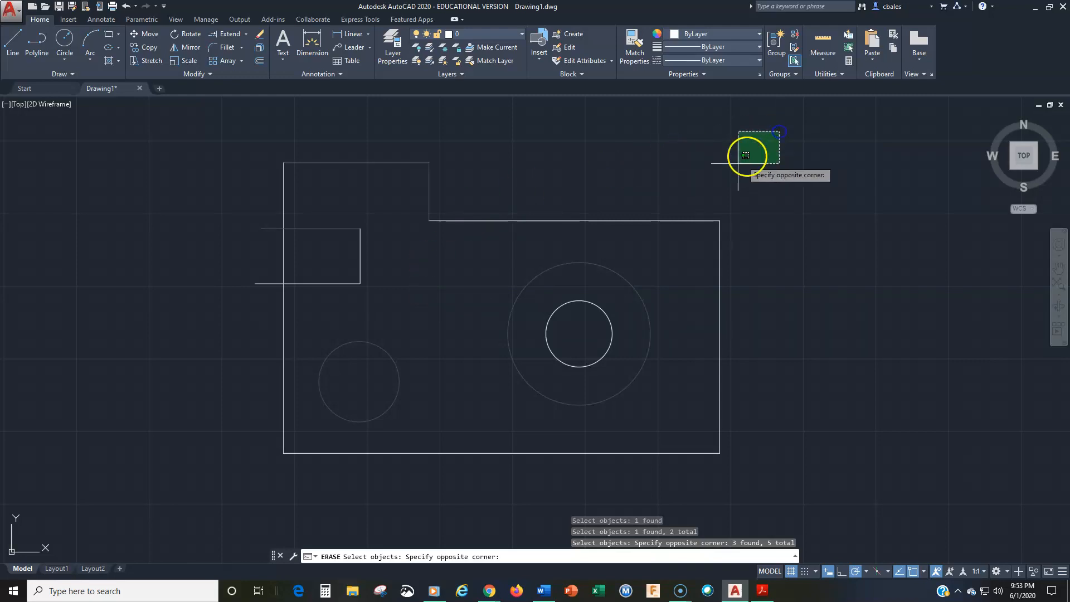
pyautogui.click(654, 245)
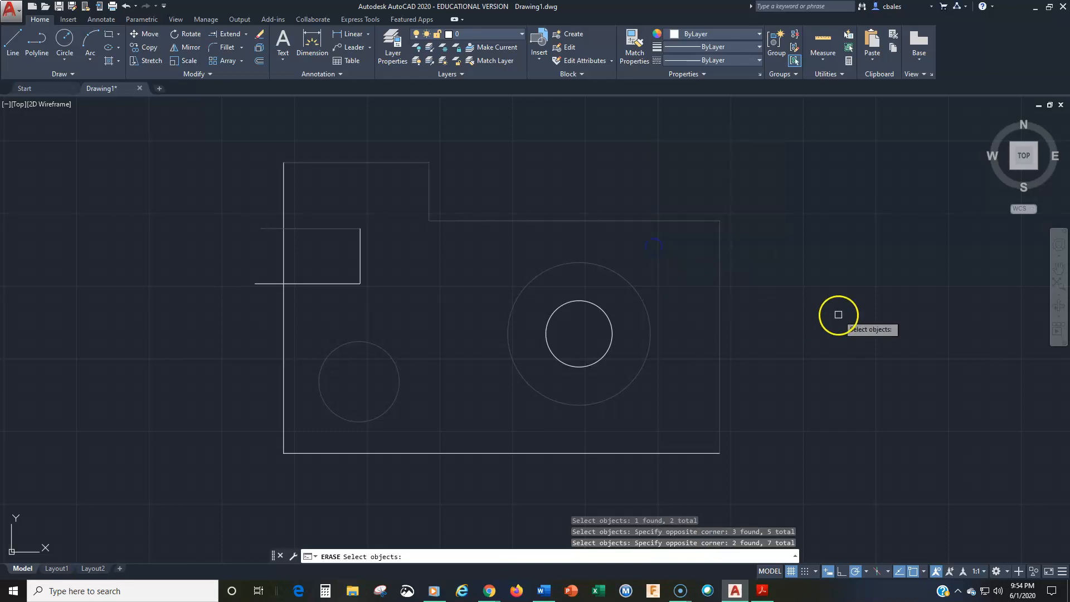
# Repeat the window selection around the outline's upper-left portion and the crossing selection over its upper-right corner.
pyautogui.click(206, 119)
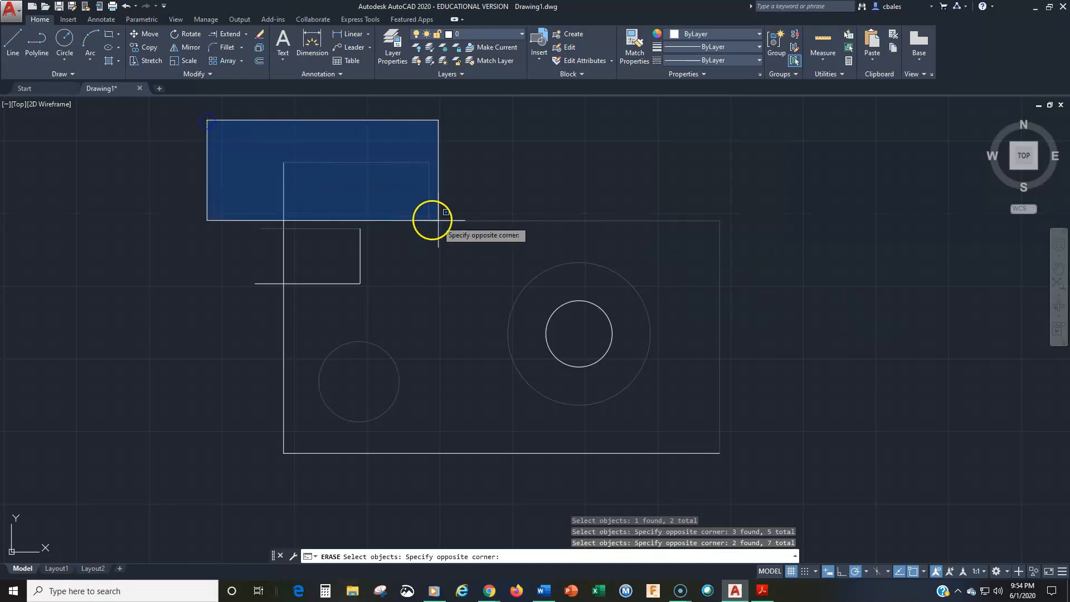
pyautogui.click(482, 234)
pyautogui.click(793, 133)
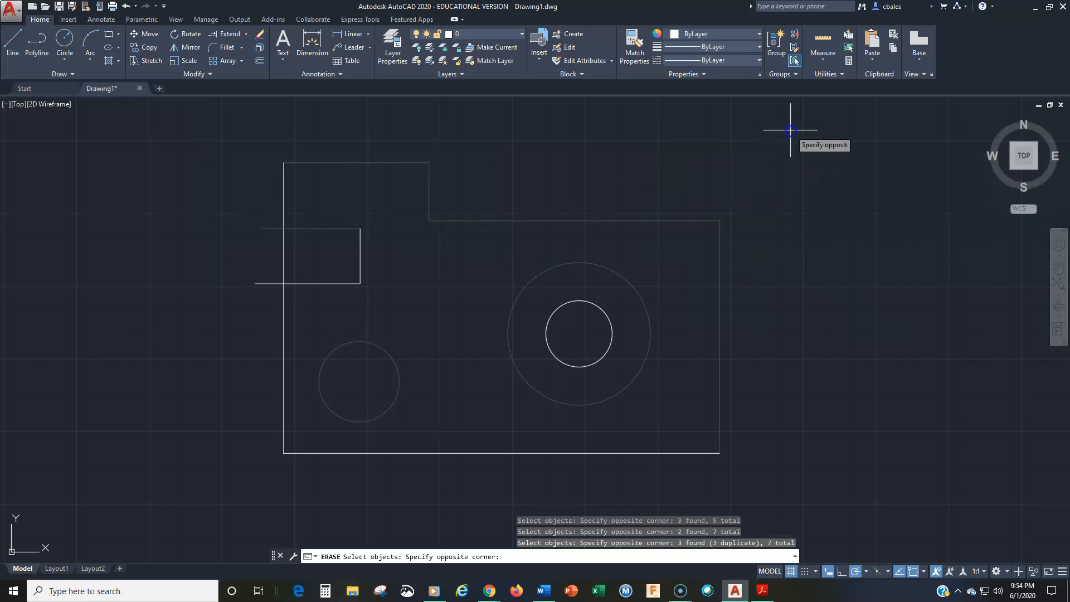
pyautogui.click(673, 266)
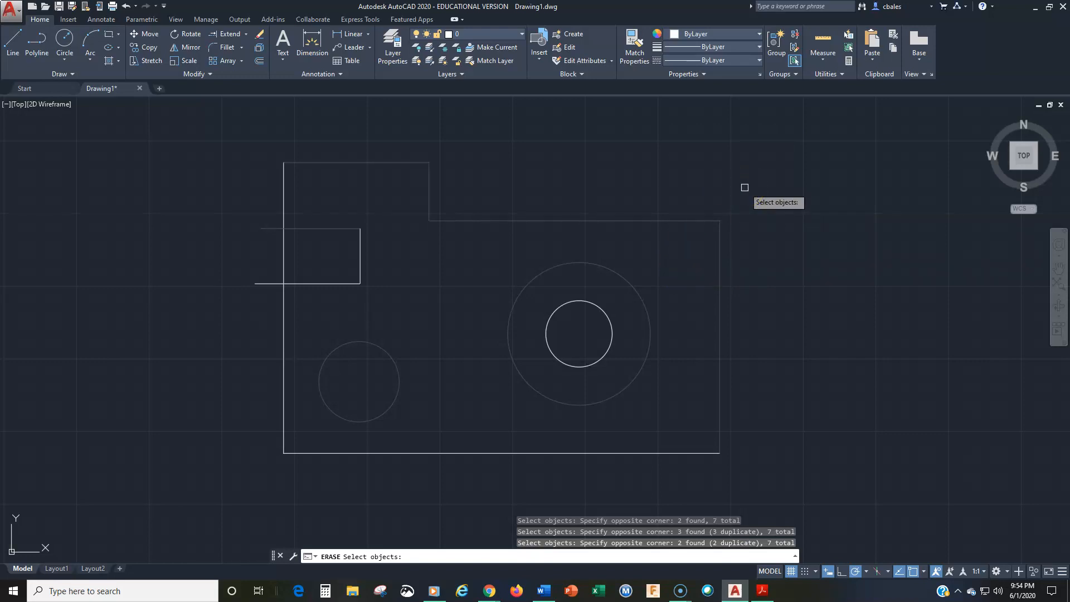
# Add the outline's left edge and the slot's two remaining lines to the erase selection with a five-point crossing polygon (CP).
pyautogui.write('all')
pyautogui.press('BackSpace')
pyautogui.press('BackSpace')
pyautogui.write('cp')
pyautogui.press('Return')
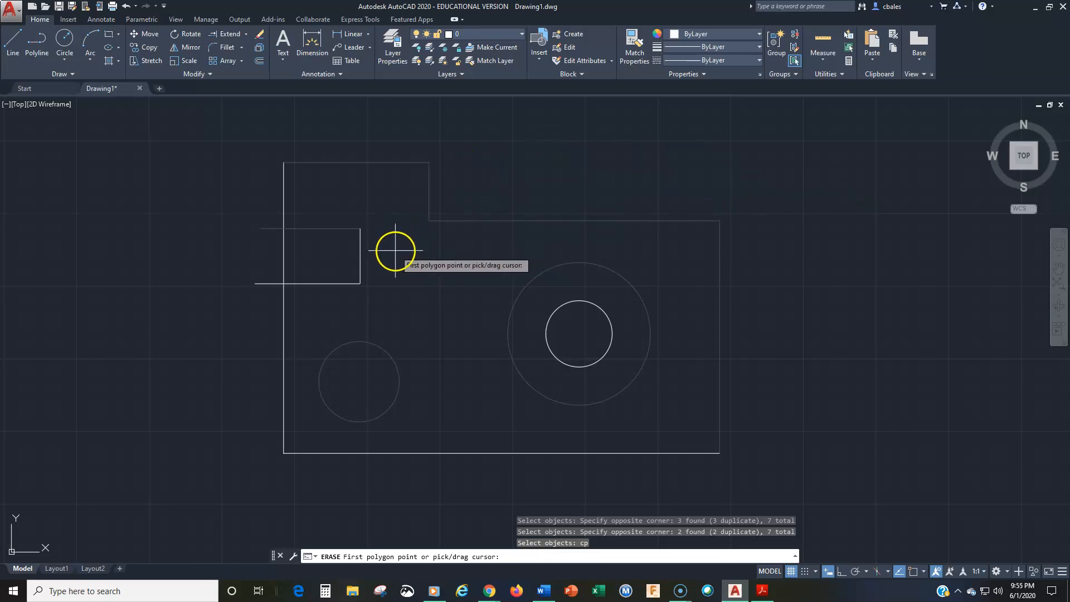
pyautogui.click(223, 139)
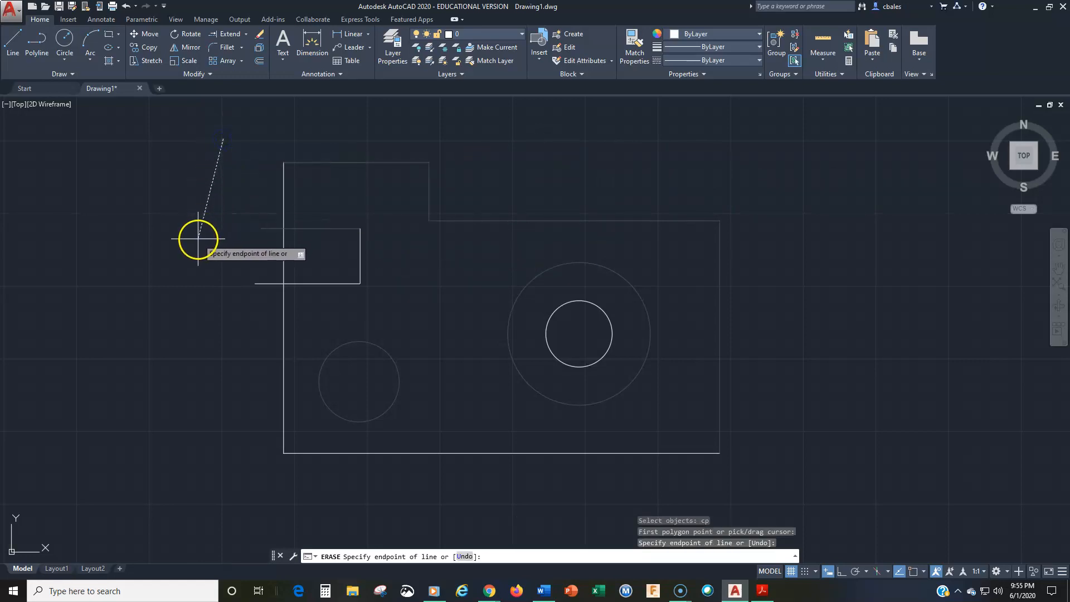
pyautogui.click(199, 238)
pyautogui.click(300, 326)
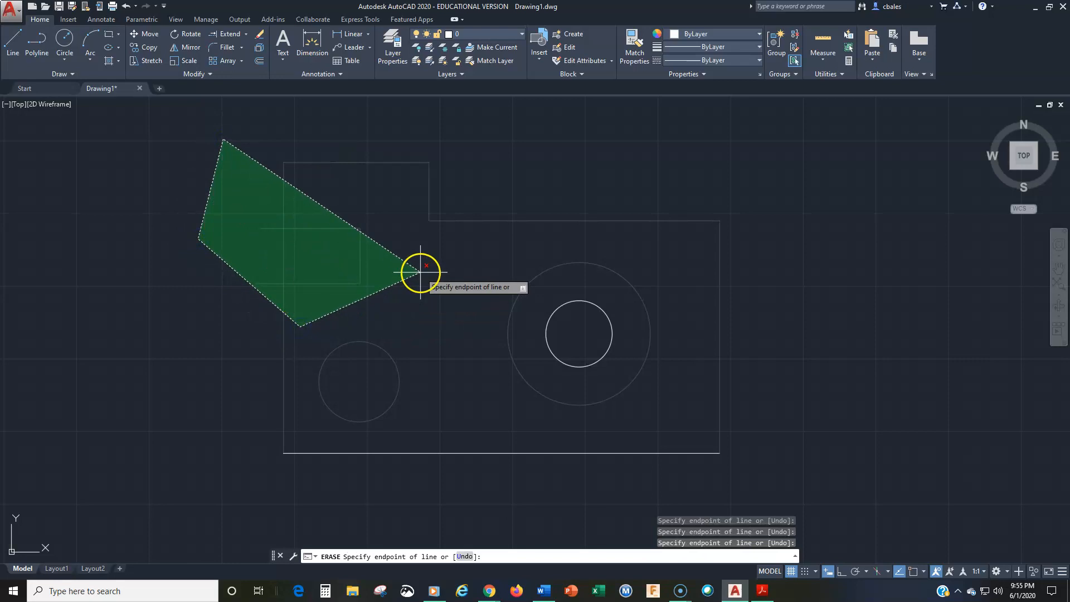
pyautogui.click(420, 273)
pyautogui.click(366, 128)
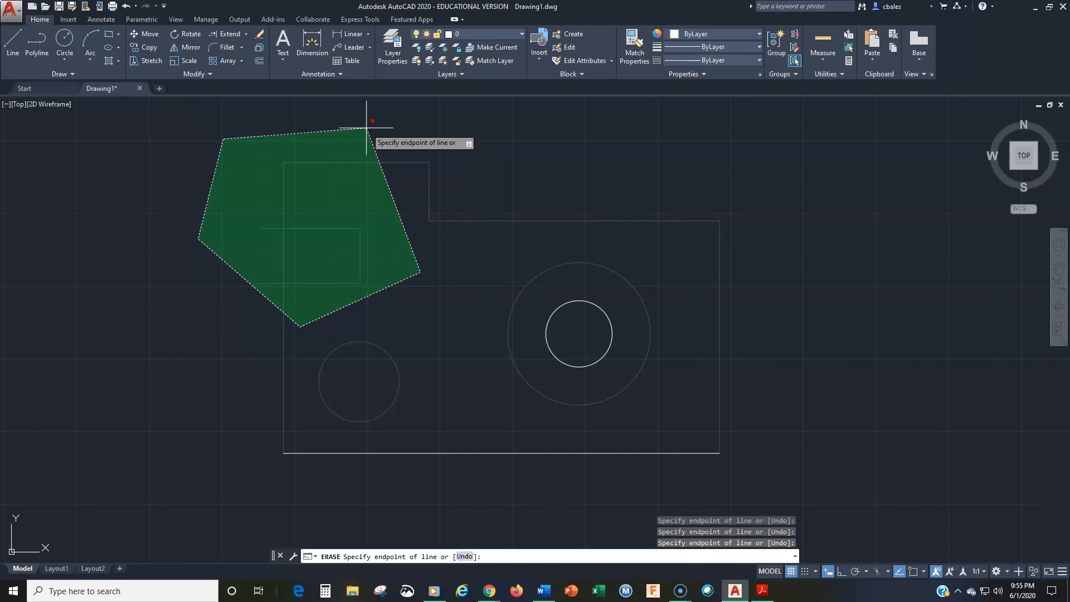
pyautogui.press('Return')
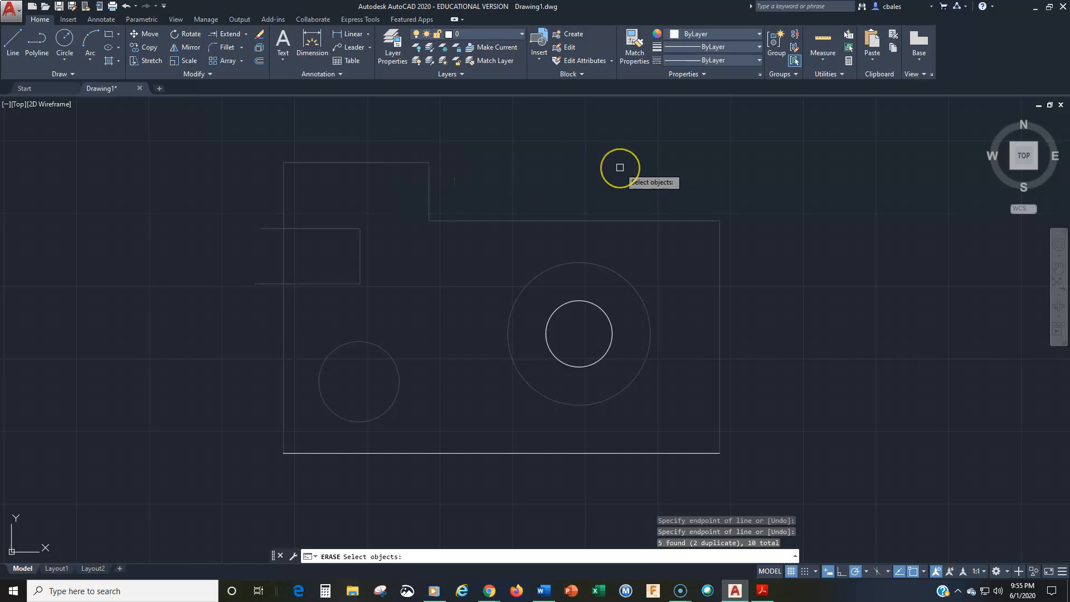
# Try the CW selection option twice, drawing small selection boxes in the empty area above the outline.
pyautogui.write('cw')
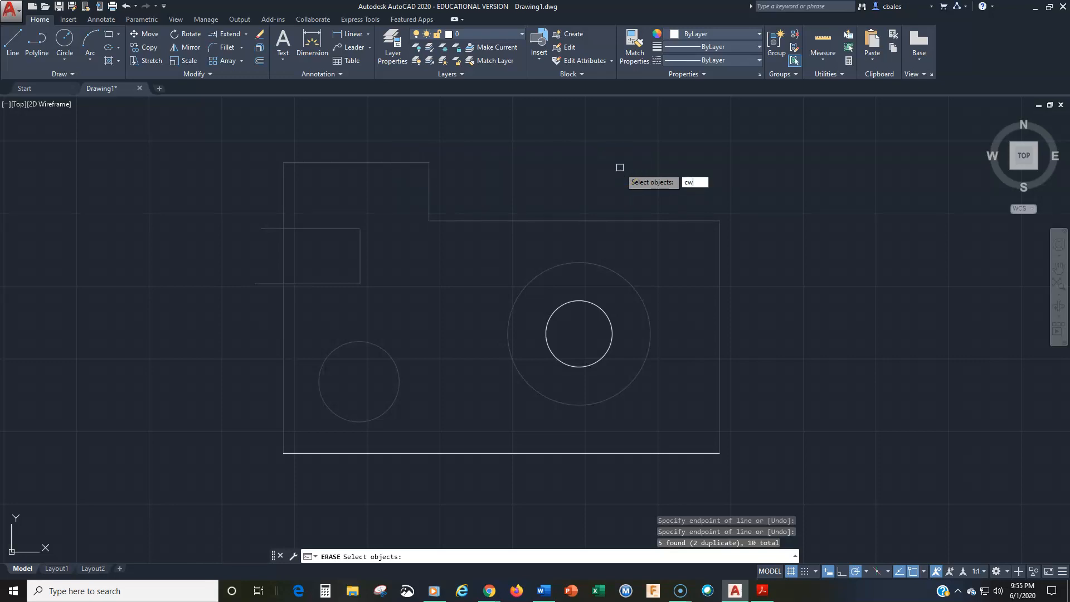
pyautogui.press('Return')
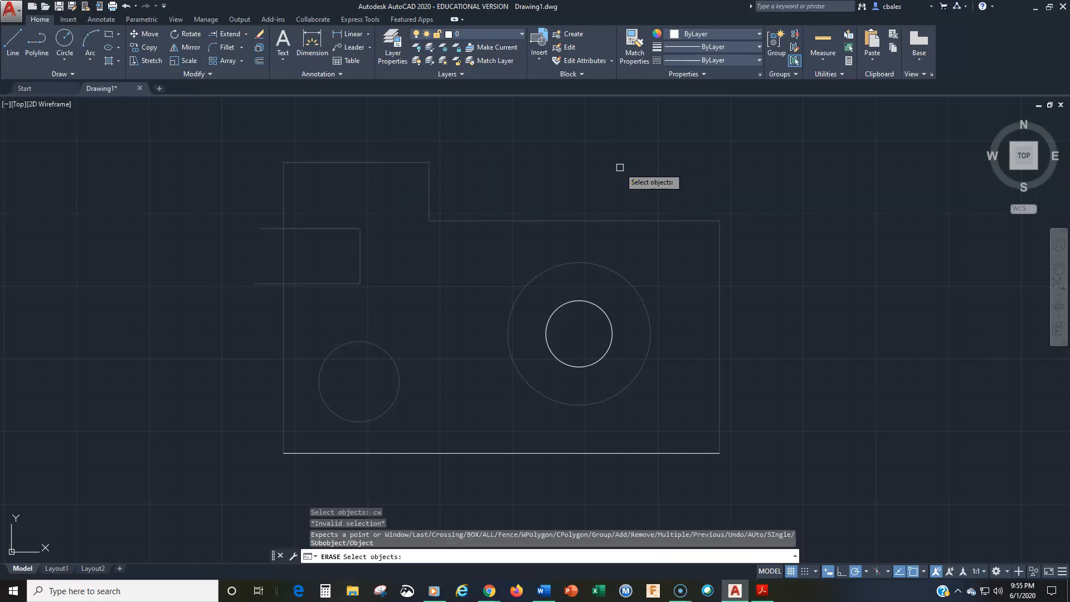
pyautogui.click(642, 146)
pyautogui.click(599, 174)
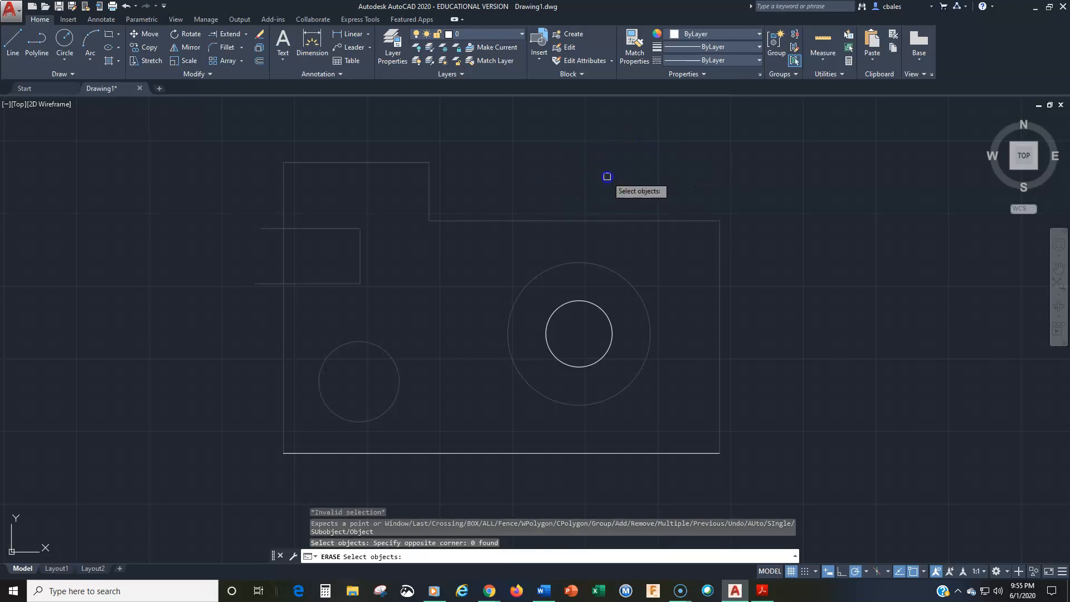
pyautogui.write('cw')
pyautogui.press('Return')
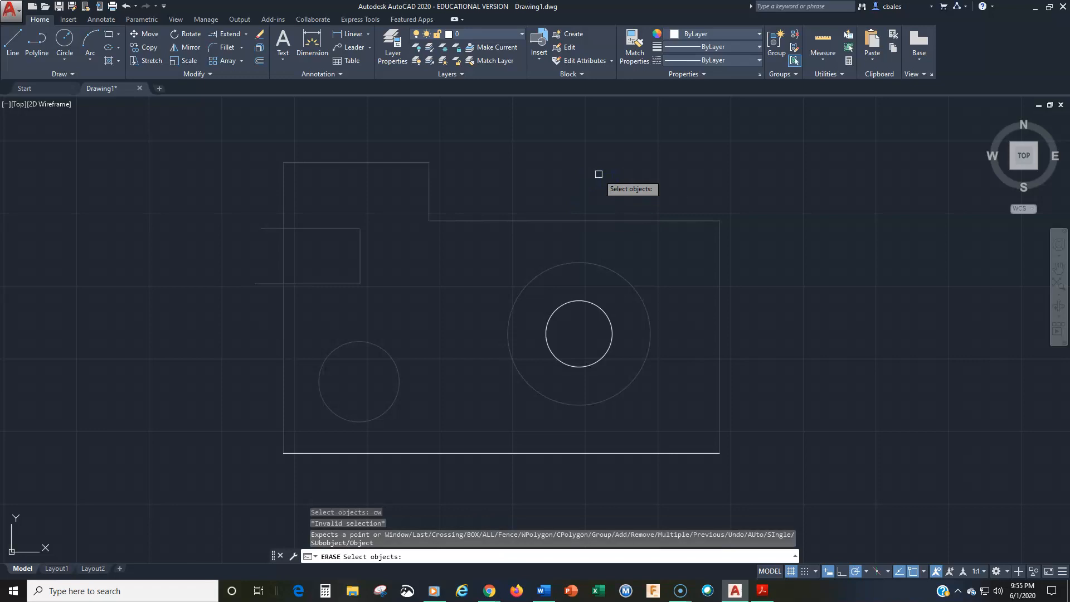
pyautogui.click(567, 160)
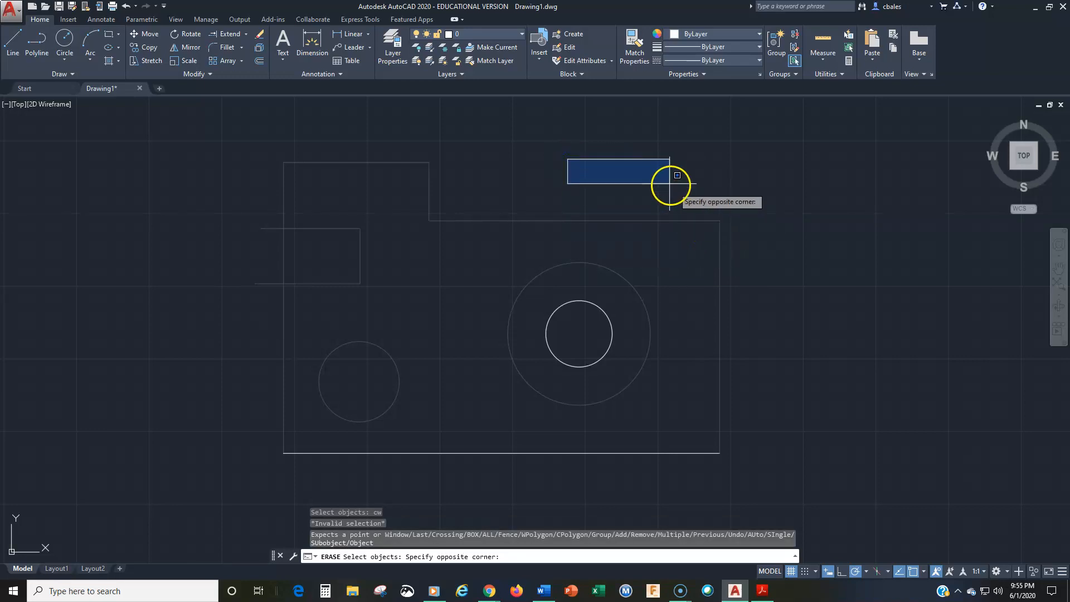
pyautogui.click(673, 203)
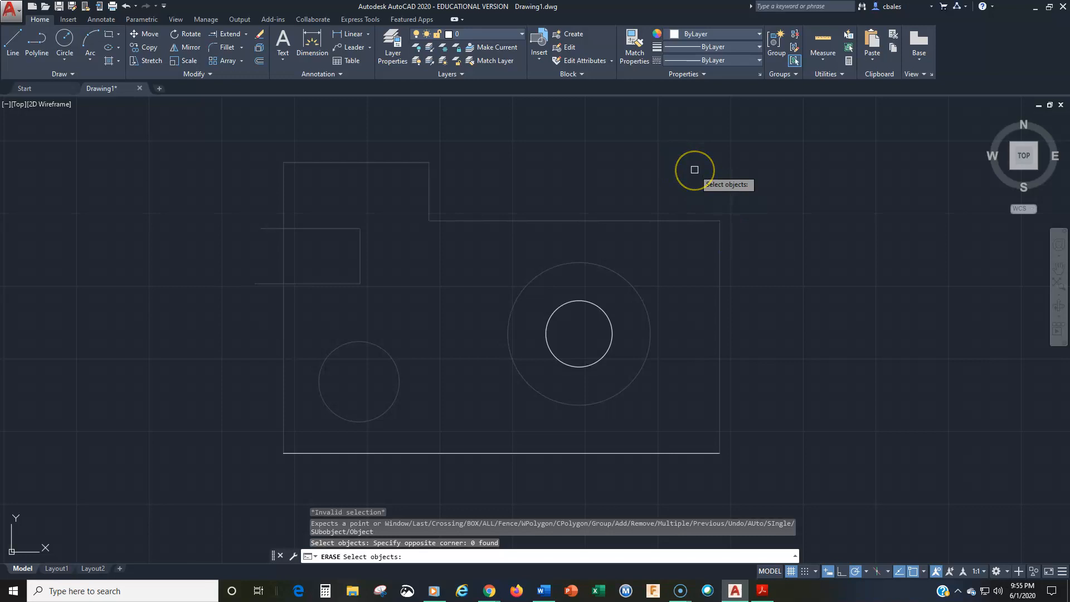
# Draw an irregular crossing polygon (CP) that cuts across the outline's long upper horizontal edge during the erase selection.
pyautogui.write('cp')
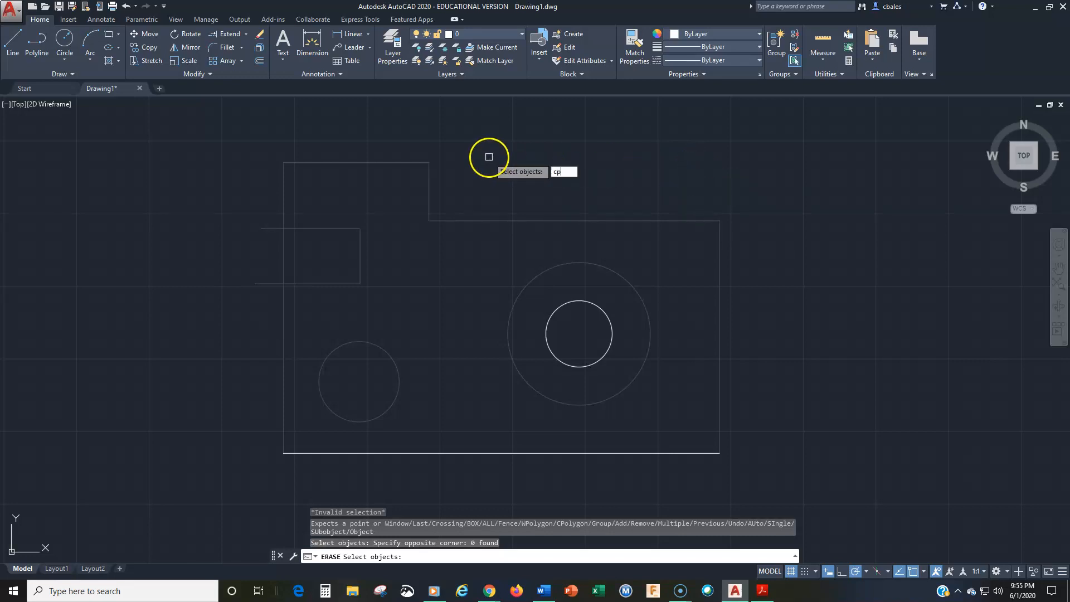
pyautogui.press('Return')
pyautogui.click(590, 161)
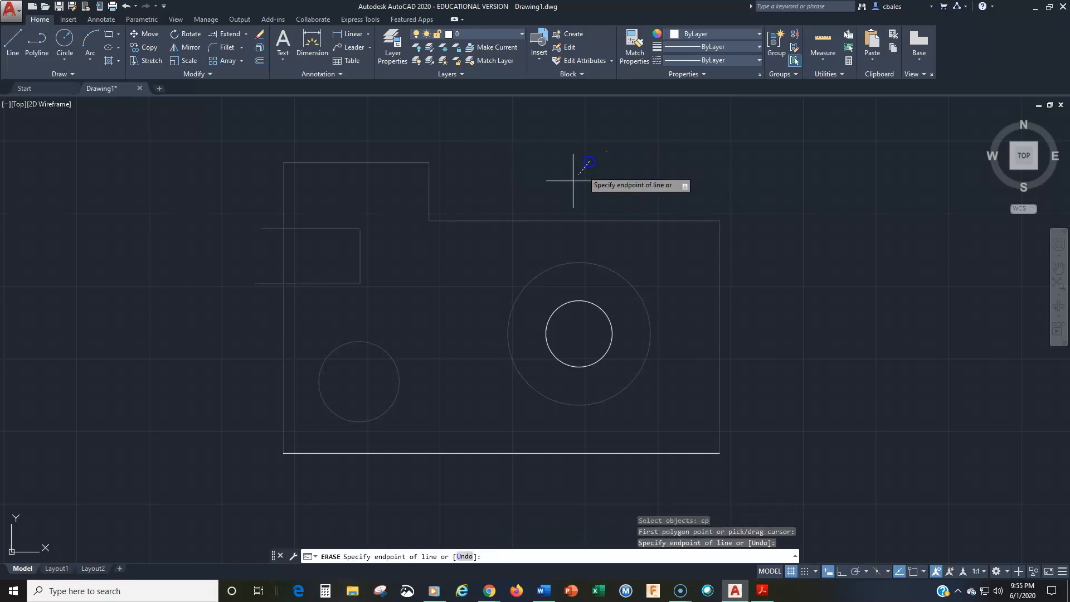
pyautogui.click(461, 182)
pyautogui.click(478, 122)
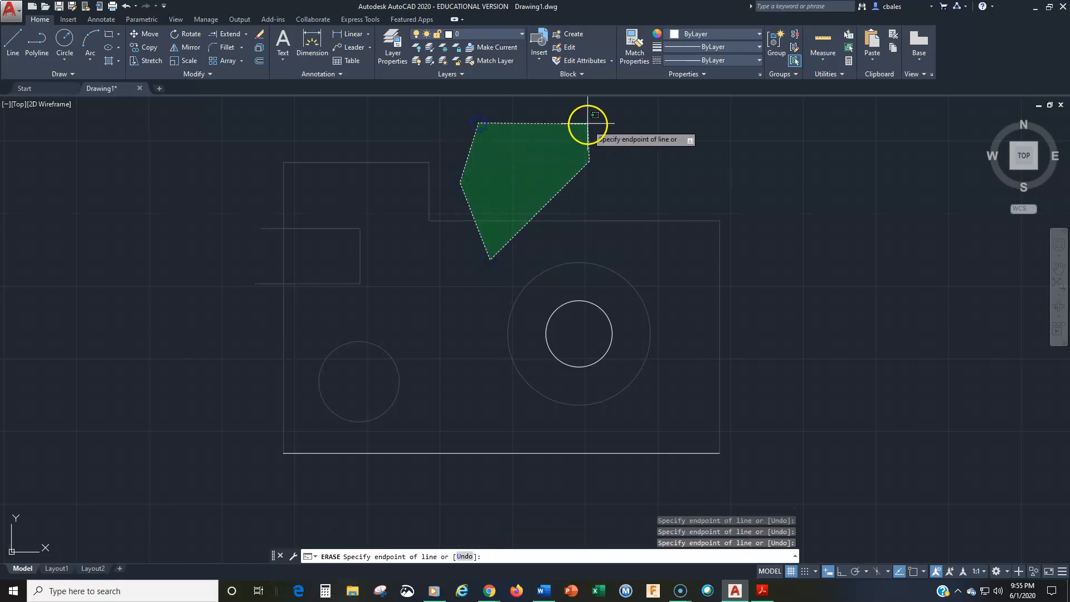
pyautogui.click(586, 116)
pyautogui.click(647, 117)
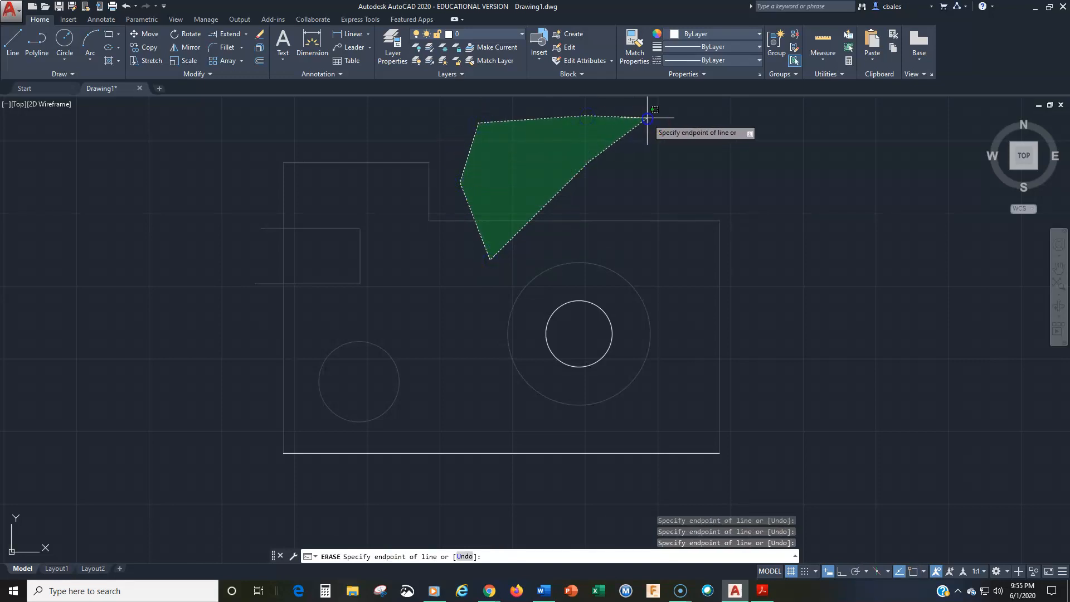
pyautogui.click(680, 172)
pyautogui.click(649, 192)
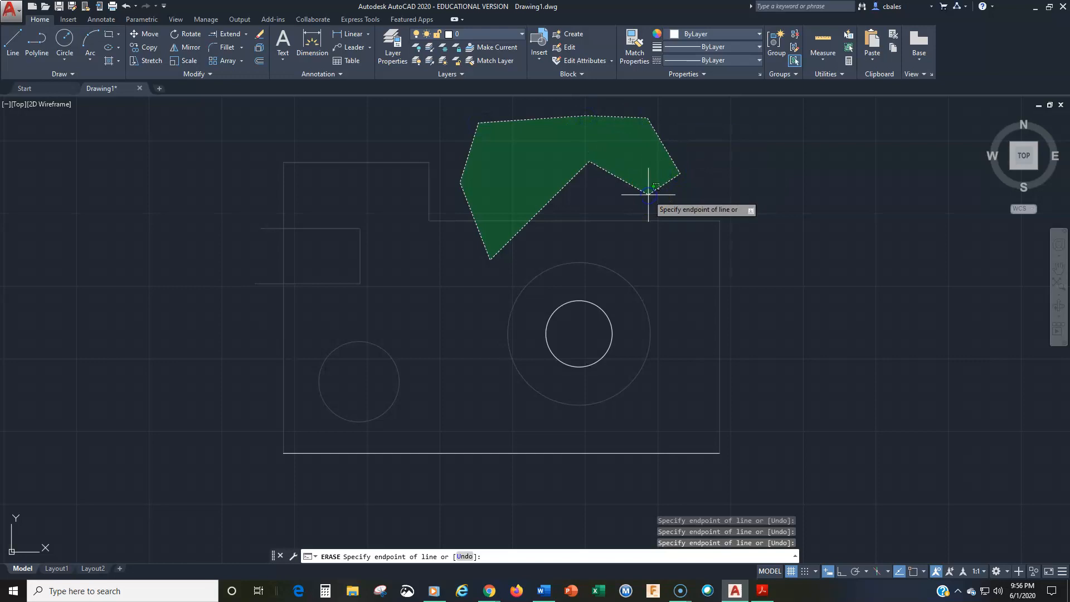
pyautogui.press('Return')
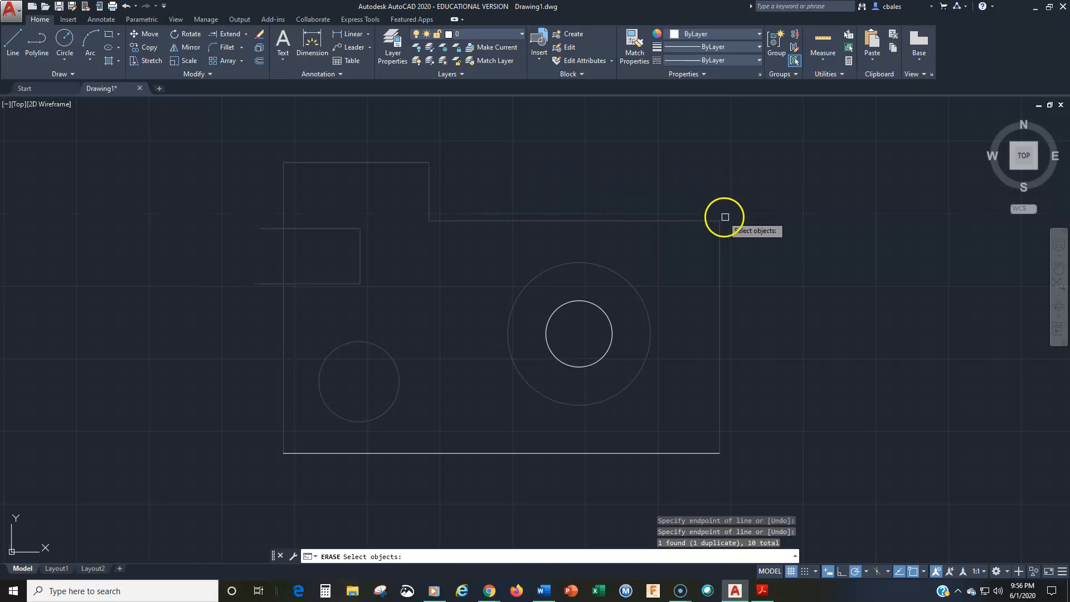
# Draw a fence (F) through the outline's right edge, the concentric circles, the bottom edge, the small circle and the left edge during the erase selection.
pyautogui.write('f')
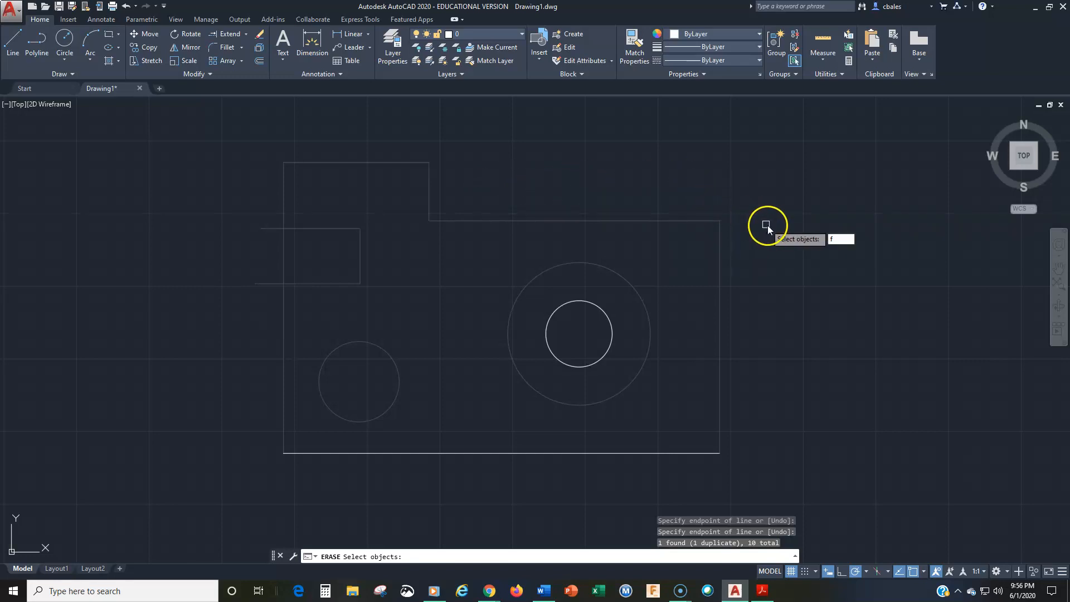
pyautogui.press('Return')
pyautogui.click(771, 225)
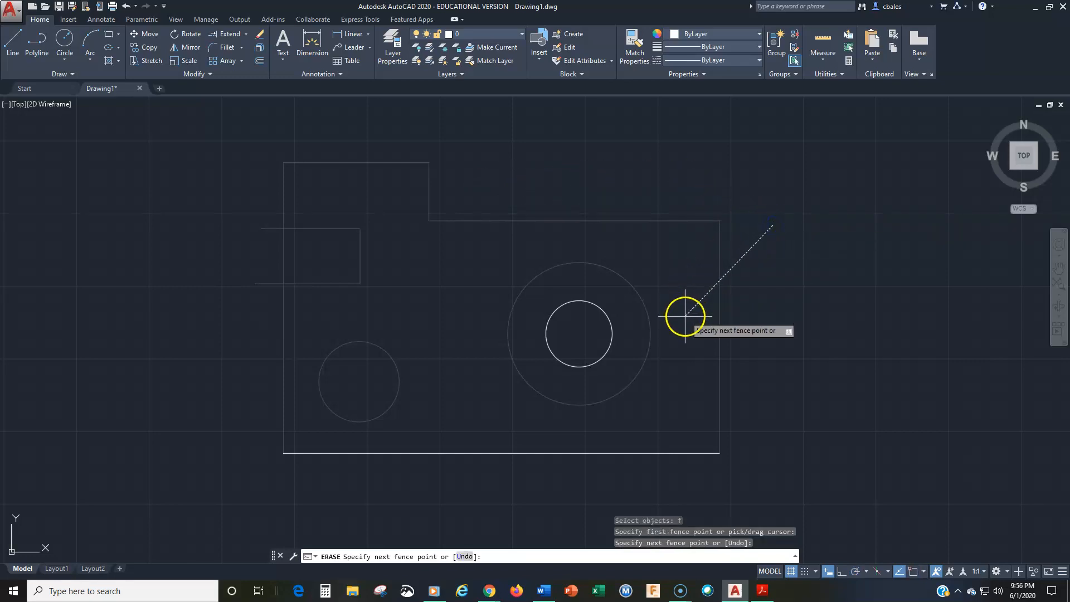
pyautogui.click(682, 329)
pyautogui.click(584, 338)
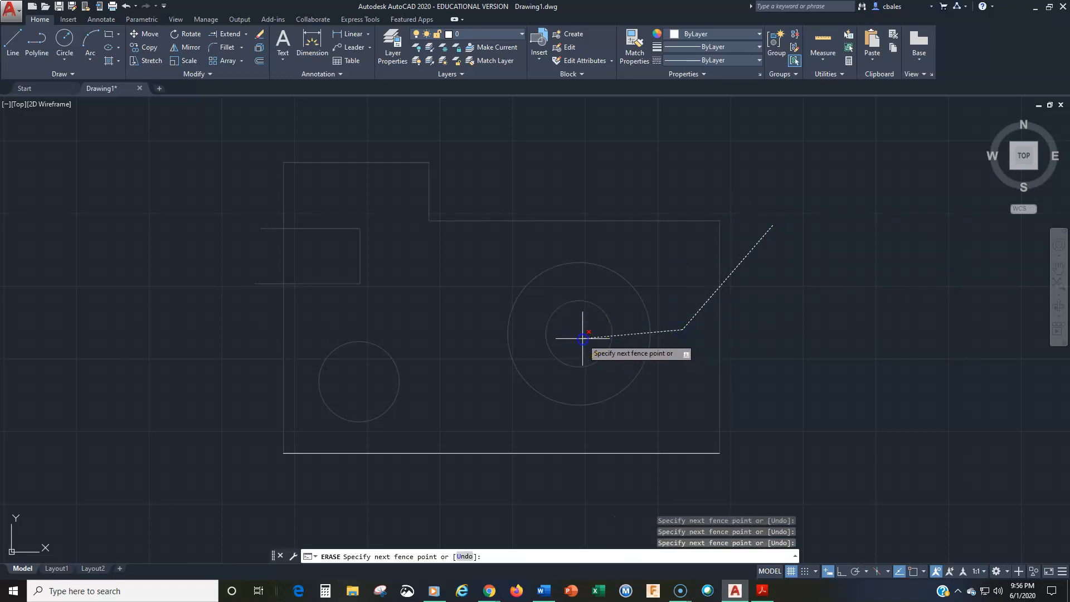
pyautogui.click(512, 481)
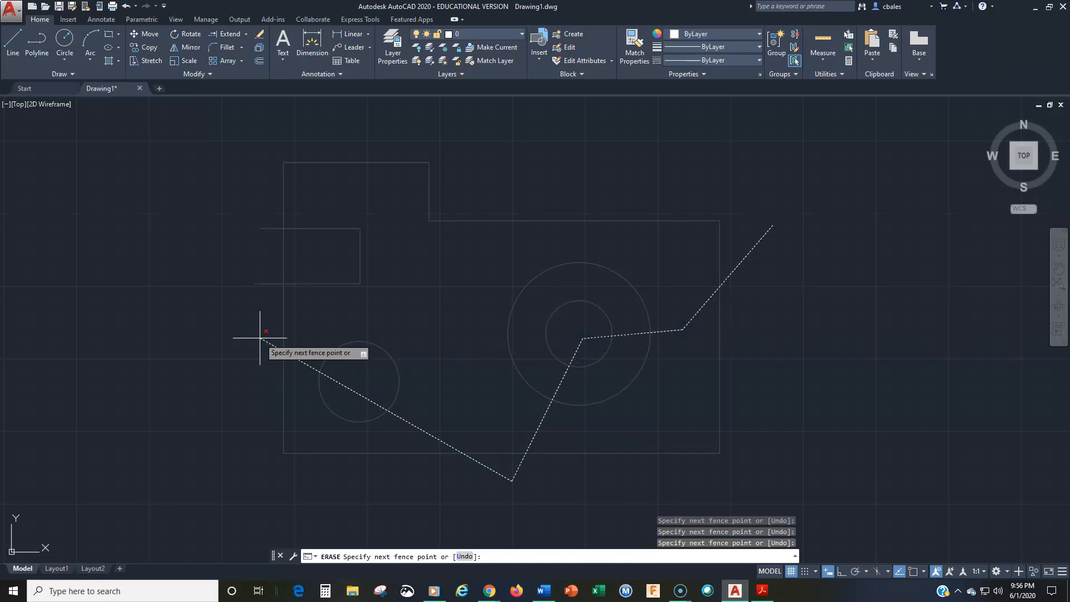
pyautogui.press('Return')
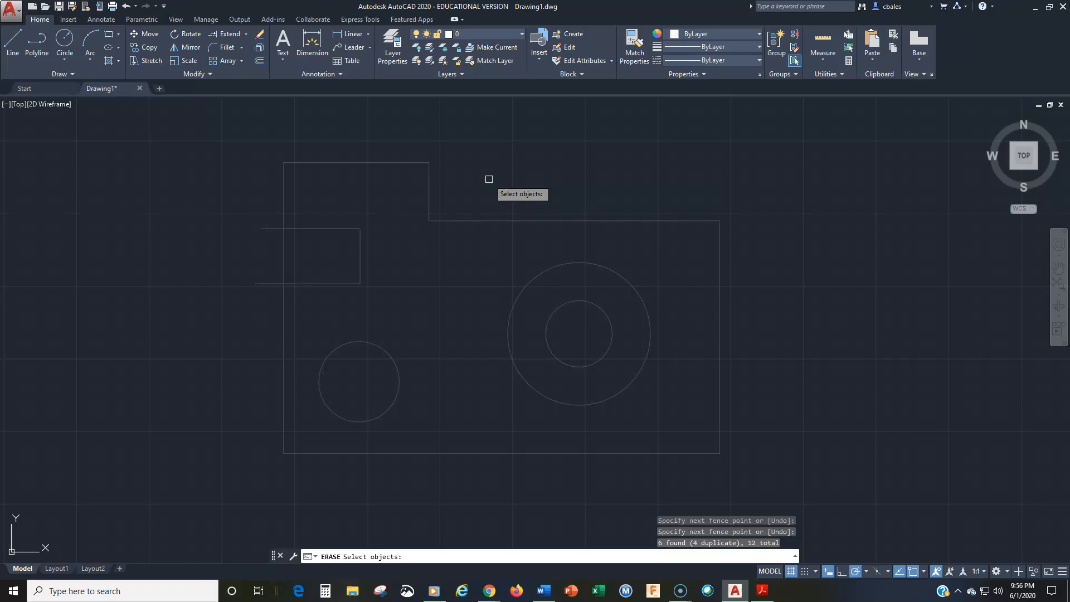
# Try the Previous option (P) twice in the erase selection, and draw selection boxes across the outline's long upper edge.
pyautogui.write('p')
pyautogui.press('Return')
pyautogui.click(505, 196)
pyautogui.click(435, 310)
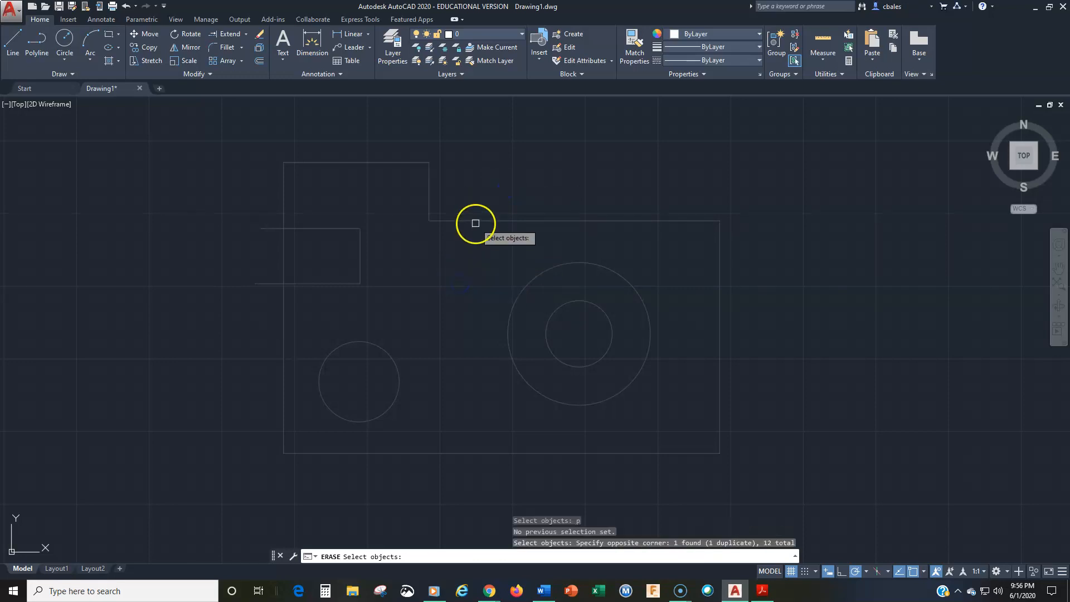
pyautogui.write('p')
pyautogui.press('Return')
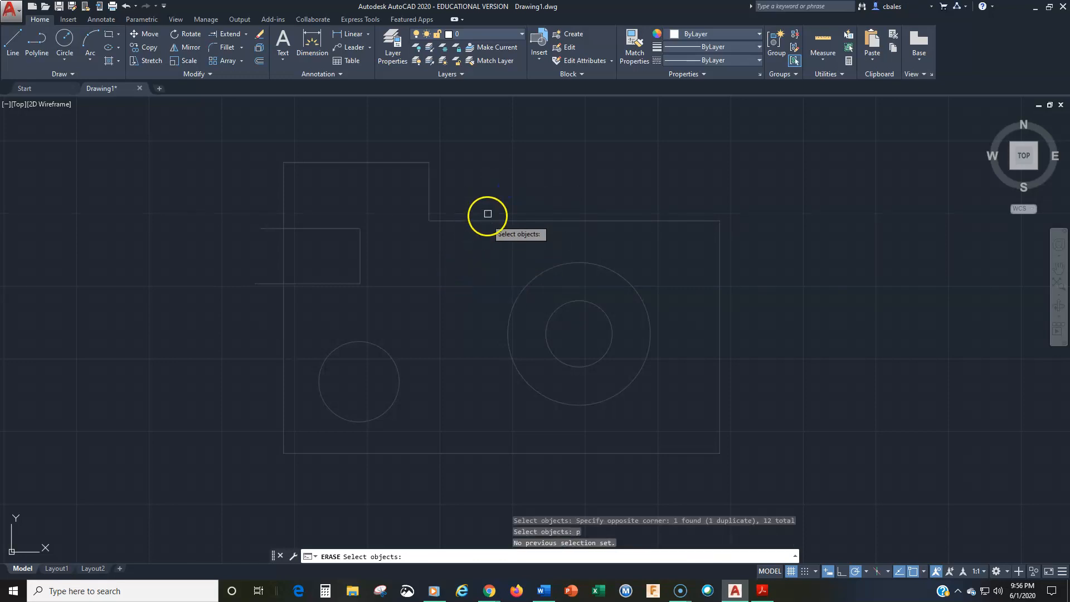
pyautogui.click(498, 179)
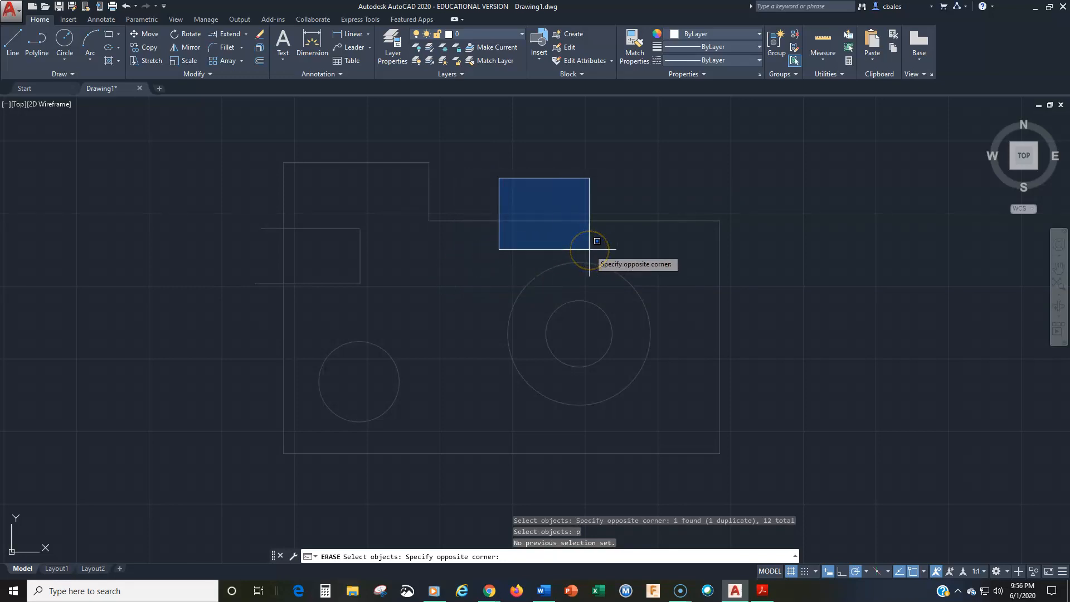
pyautogui.press('Return')
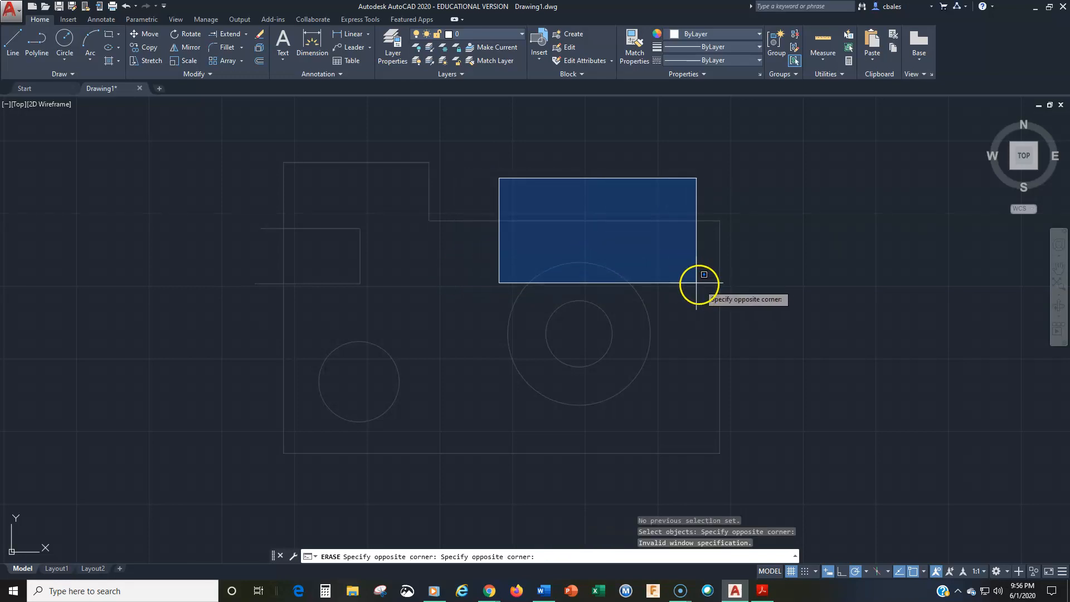
pyautogui.click(559, 184)
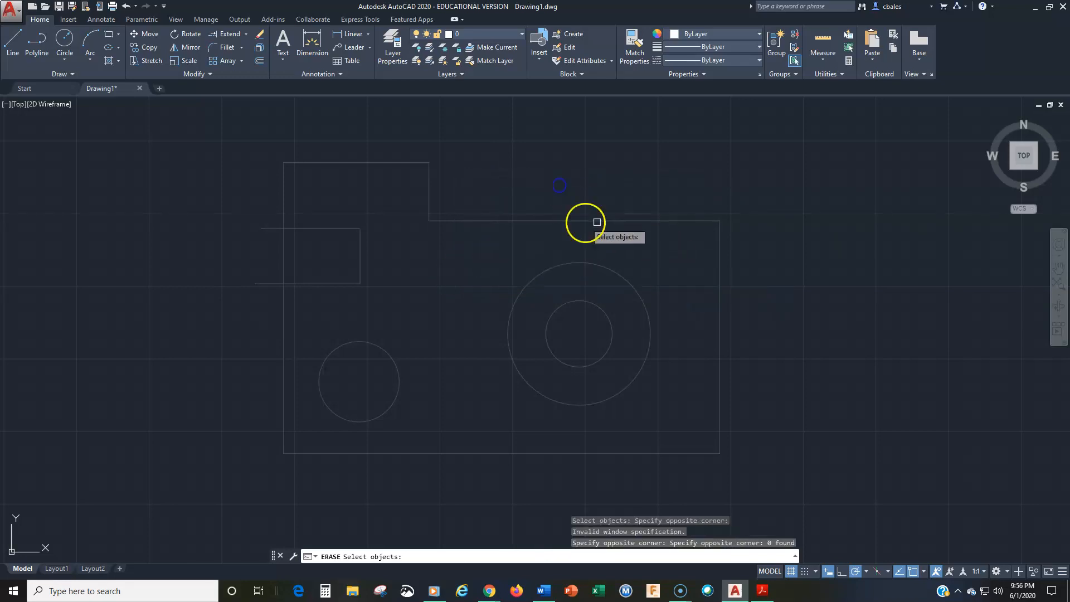
pyautogui.click(788, 234)
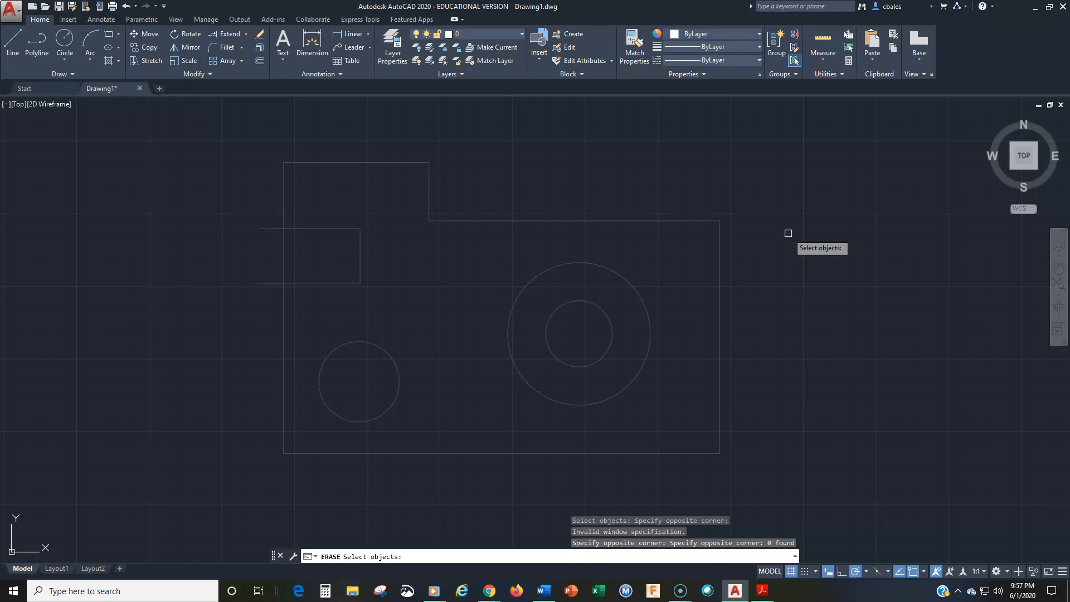
# Select everything with All, and use Remove (R) with a crossing box to deselect the concentric circles, right edge and long upper edge.
pyautogui.write('all')
pyautogui.press('Return')
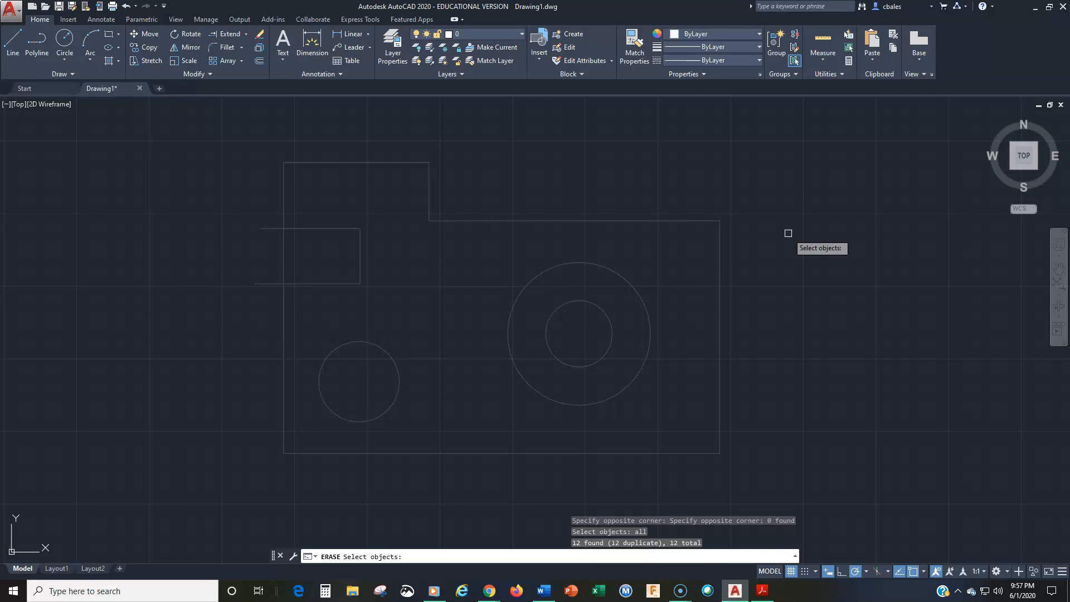
pyautogui.write('r')
pyautogui.press('Return')
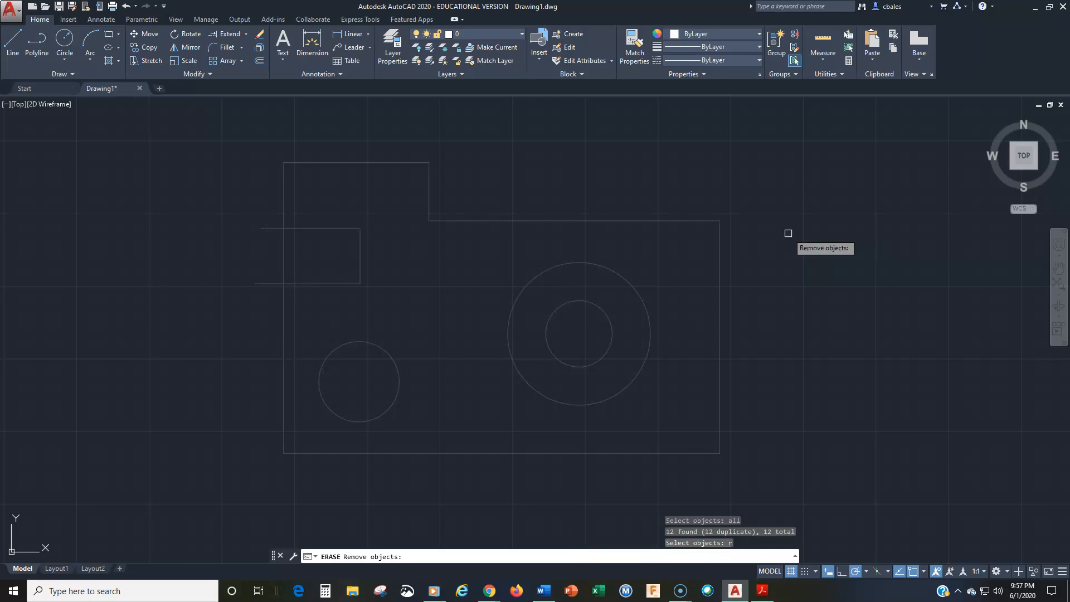
pyautogui.moveTo(759, 190); pyautogui.dragTo(586, 328)
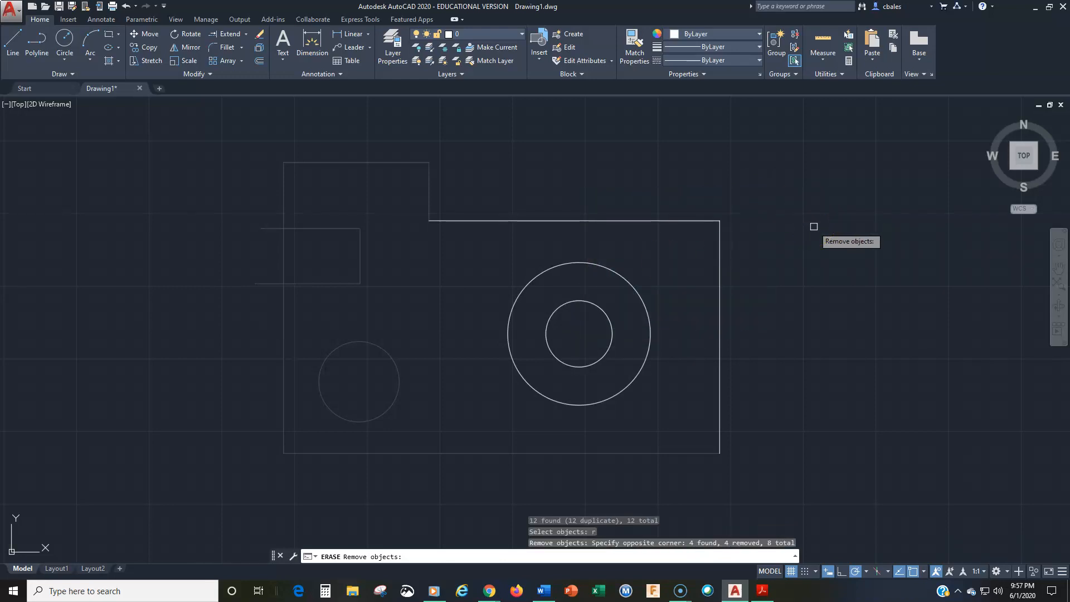
pyautogui.click(810, 232)
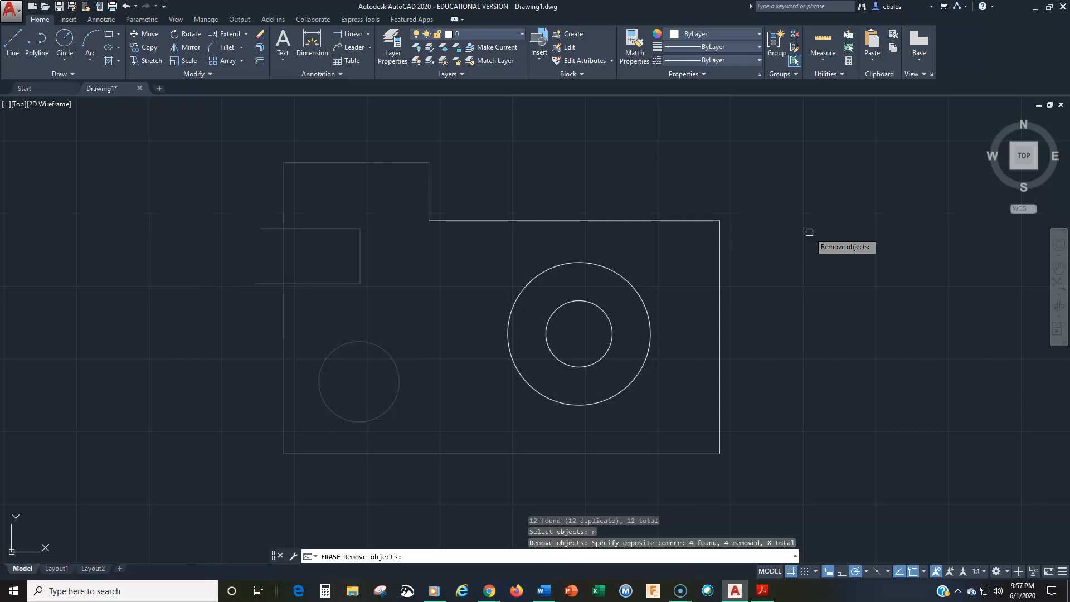
# Switch back to Add (A) and sweep two crossing lassos over the outline's upper-right area and the concentric circles.
pyautogui.write('a')
pyautogui.press('Return')
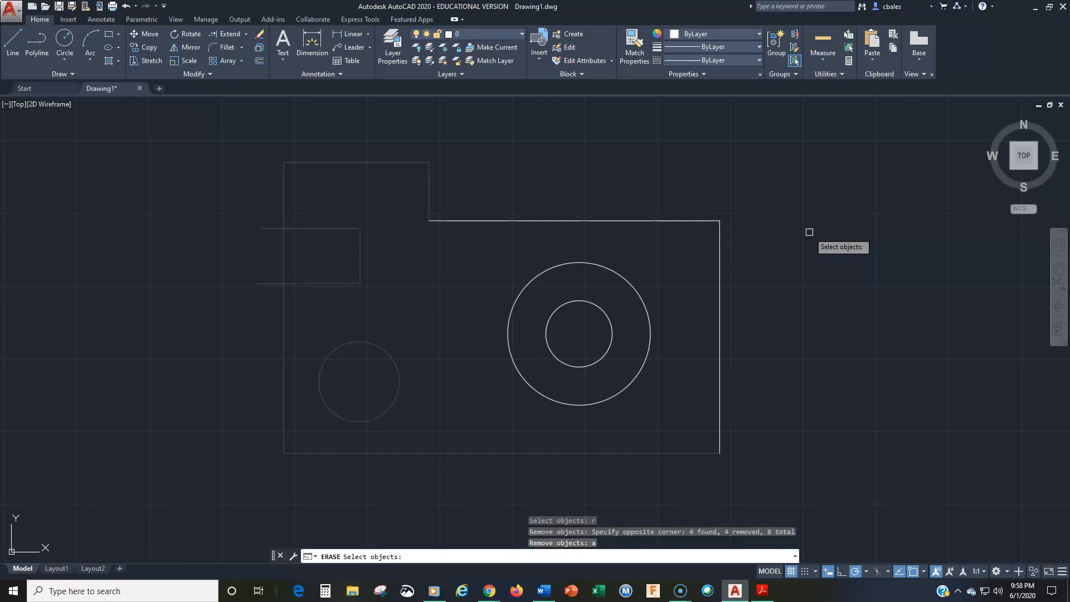
pyautogui.moveTo(803, 191)
pyautogui.mouseDown()
pyautogui.moveTo(689, 306)
pyautogui.moveTo(461, 289)
pyautogui.moveTo(375, 196)
pyautogui.moveTo(420, 148)
pyautogui.moveTo(581, 123)
pyautogui.mouseUp()
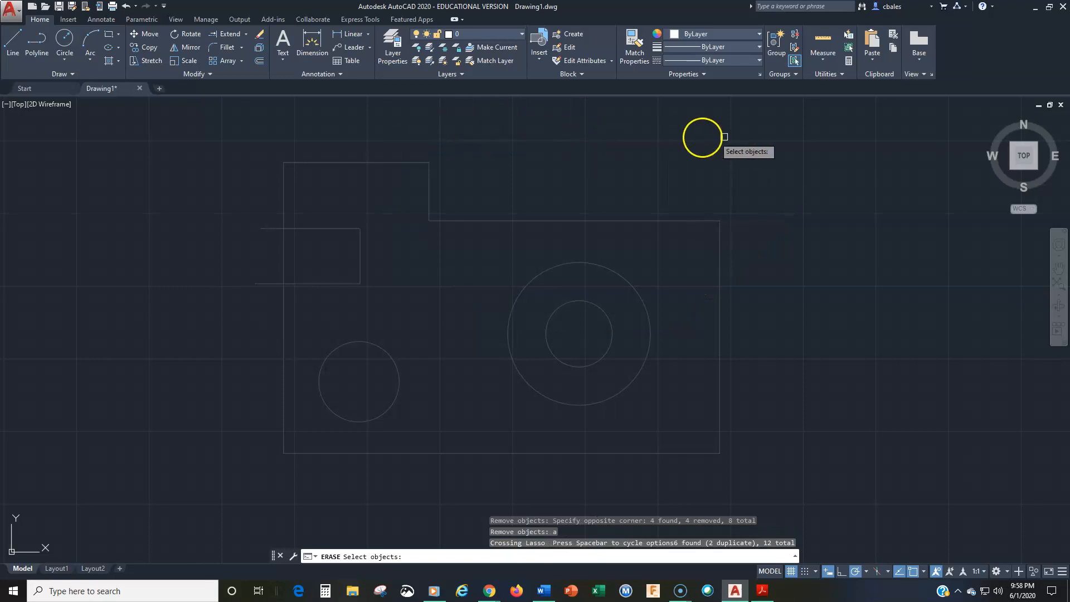
pyautogui.moveTo(824, 144)
pyautogui.mouseDown()
pyautogui.moveTo(808, 214)
pyautogui.moveTo(696, 318)
pyautogui.moveTo(536, 332)
pyautogui.moveTo(442, 201)
pyautogui.moveTo(464, 140)
pyautogui.moveTo(494, 124)
pyautogui.mouseUp()
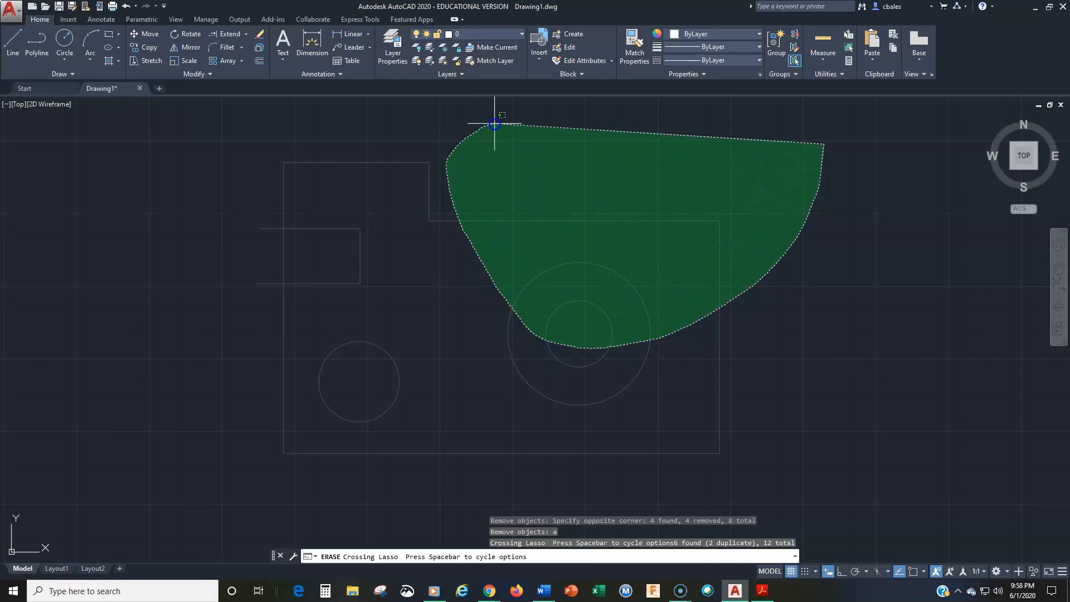
pyautogui.moveTo(495, 123); pyautogui.dragTo(494, 124)
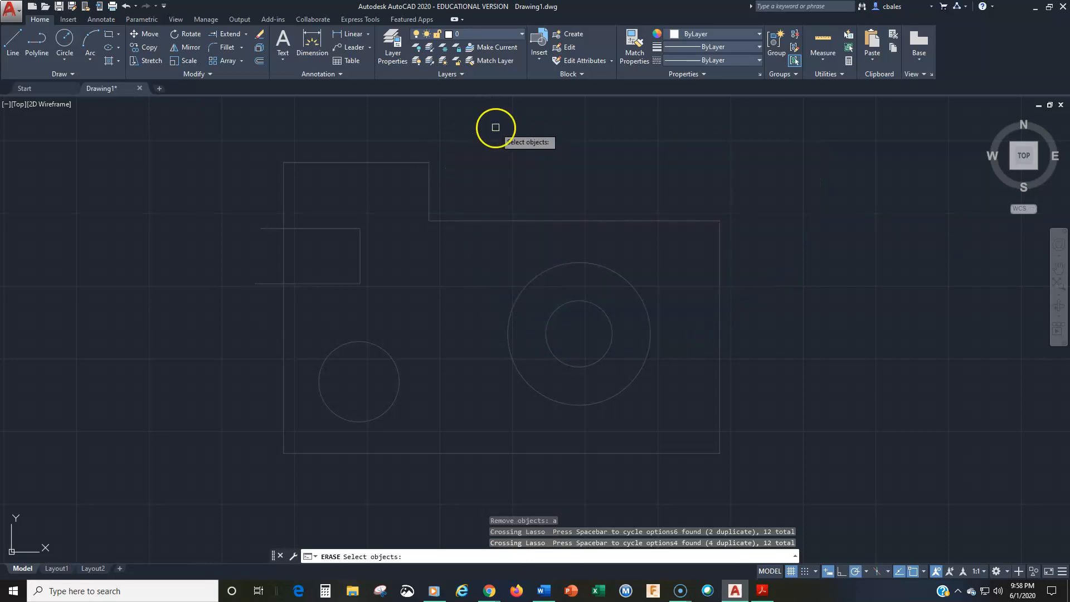
# Practise further crossing and window lassos around the outline's upper-left portion, the slot and the middle of the drawing.
pyautogui.moveTo(568, 135)
pyautogui.mouseDown()
pyautogui.moveTo(504, 229)
pyautogui.moveTo(342, 269)
pyautogui.moveTo(262, 196)
pyautogui.moveTo(255, 127)
pyautogui.moveTo(310, 110)
pyautogui.mouseUp()
pyautogui.moveTo(223, 132); pyautogui.dragTo(256, 258)
pyautogui.moveTo(422, 321)
pyautogui.mouseDown()
pyautogui.moveTo(477, 210)
pyautogui.moveTo(611, 161)
pyautogui.moveTo(806, 210)
pyautogui.moveTo(840, 321)
pyautogui.moveTo(815, 430)
pyautogui.moveTo(717, 491)
pyautogui.moveTo(489, 480)
pyautogui.mouseUp()
pyautogui.click(479, 467)
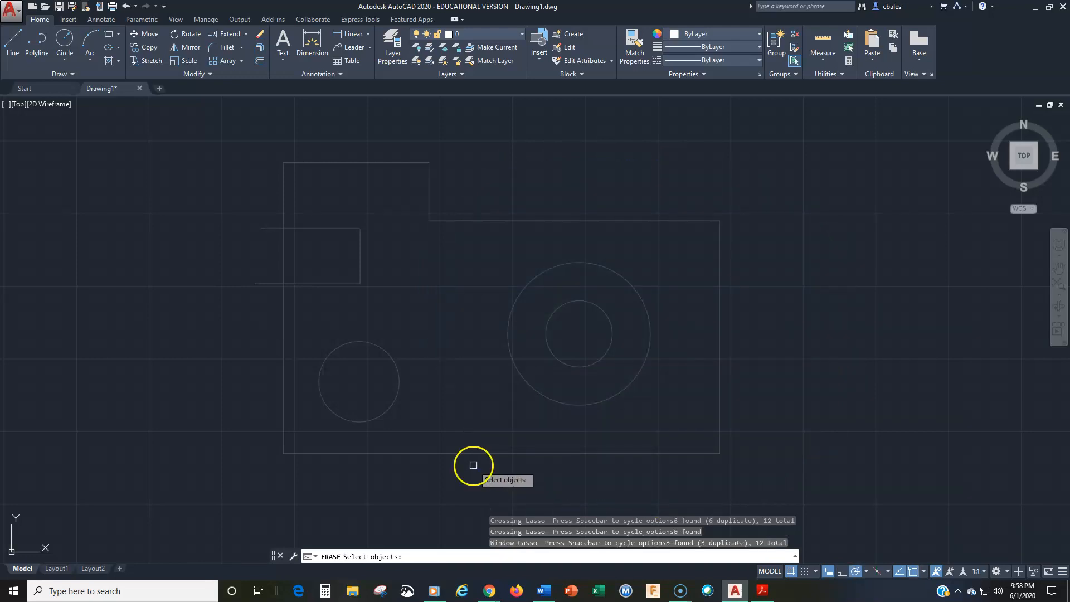
pyautogui.moveTo(478, 252)
pyautogui.mouseDown()
pyautogui.moveTo(370, 210)
pyautogui.moveTo(234, 286)
pyautogui.moveTo(375, 401)
pyautogui.moveTo(468, 402)
pyautogui.mouseUp()
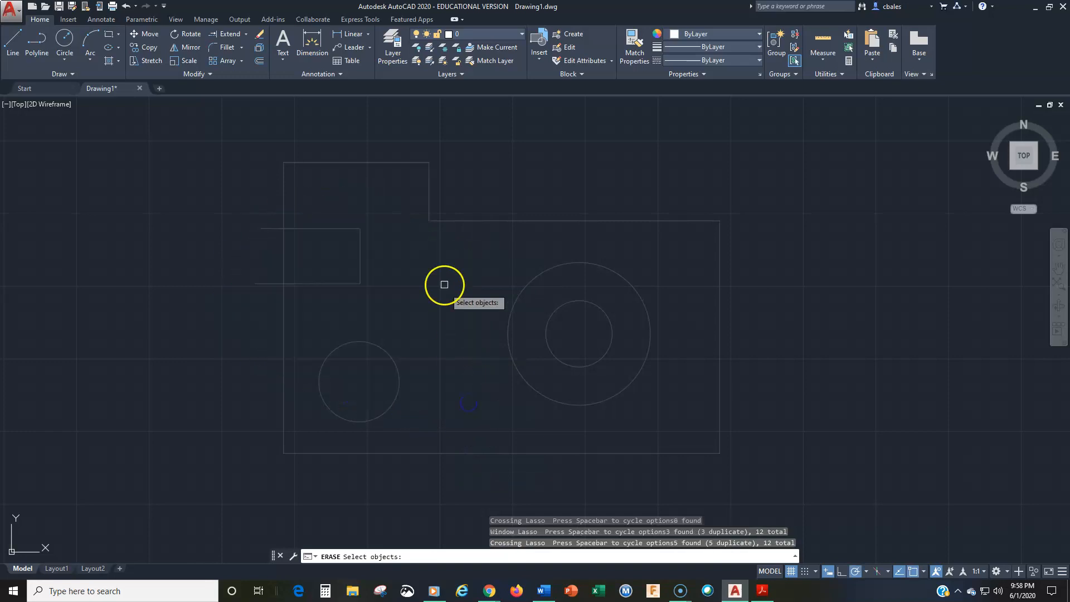
pyautogui.moveTo(422, 258)
pyautogui.mouseDown()
pyautogui.moveTo(514, 167)
pyautogui.moveTo(708, 327)
pyautogui.moveTo(557, 429)
pyautogui.moveTo(538, 430)
pyautogui.mouseUp()
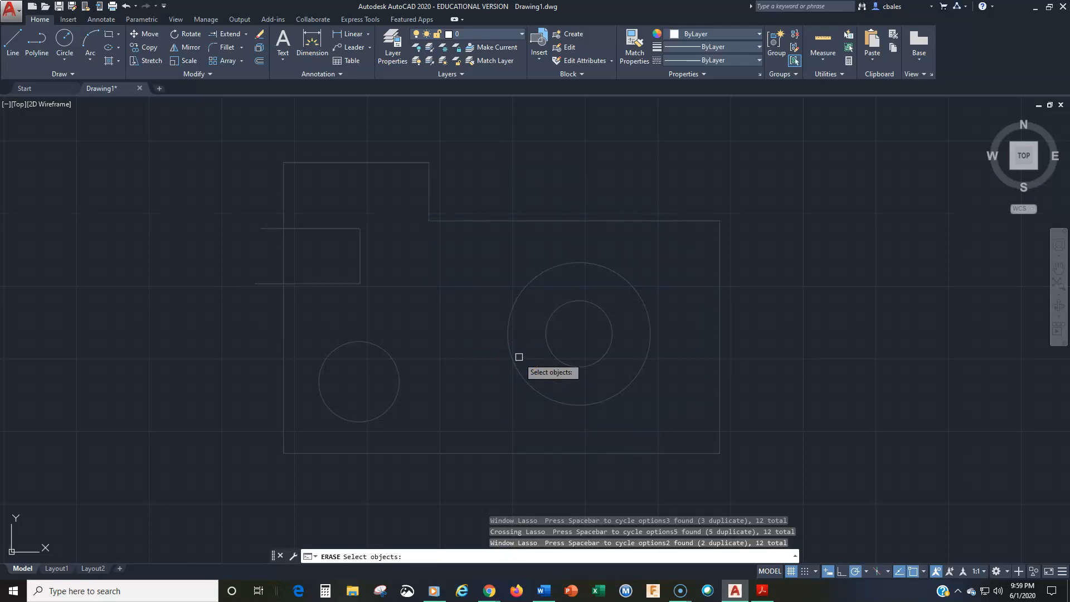
# Remove all objects from the erase selection with Remove (R) and All, and return to Add mode (A).
pyautogui.write('r')
pyautogui.press('Return')
pyautogui.write('all')
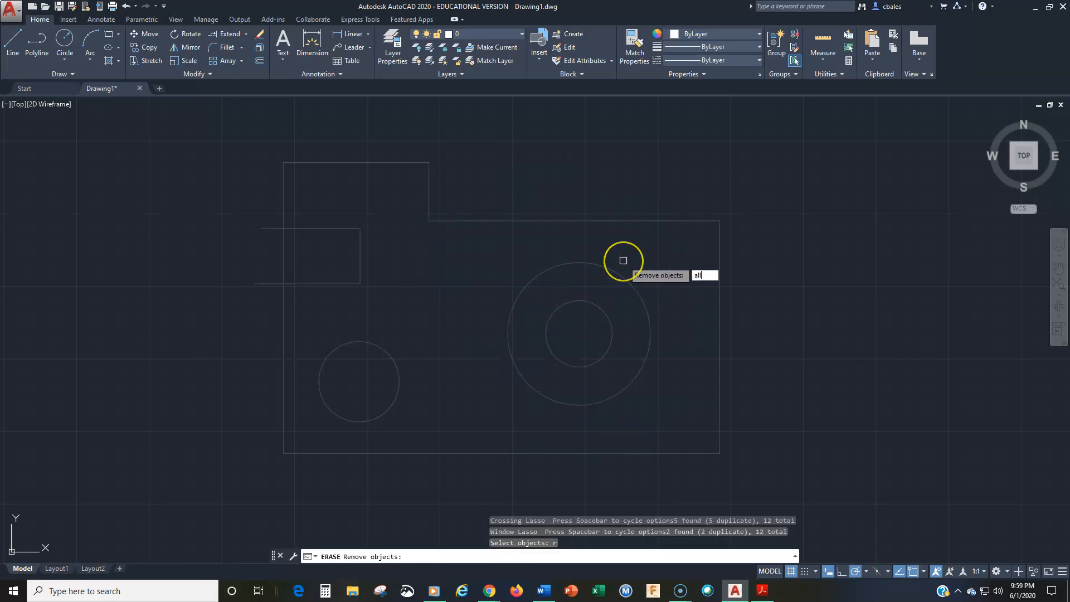
pyautogui.press('Return')
pyautogui.write('a')
pyautogui.press('Return')
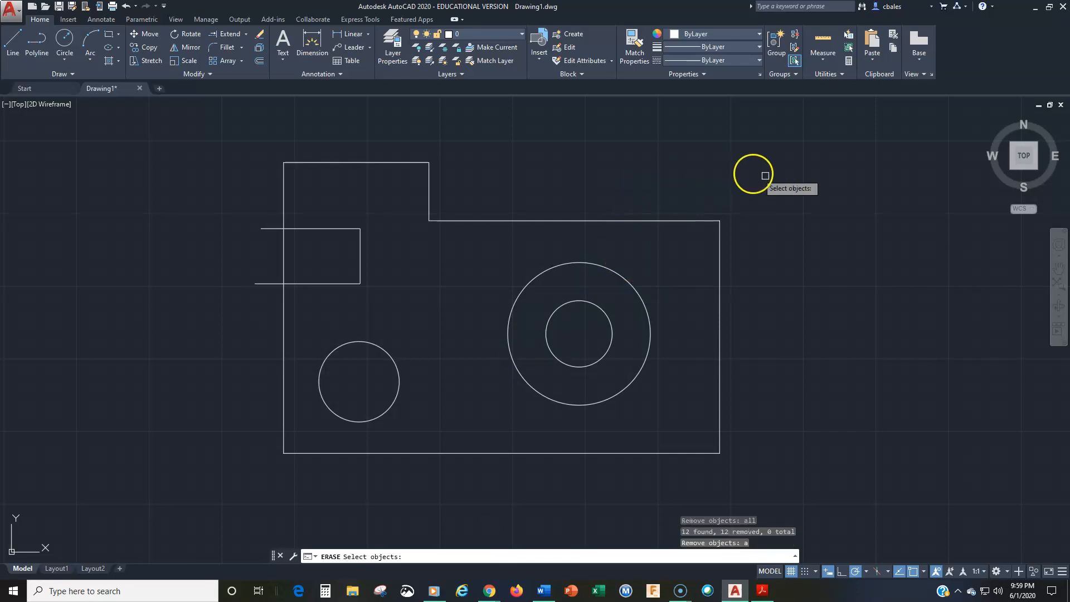
# Erase the large circle, right edge and long upper edge with a crossing lasso, plus the slot and upper-left edges with a window lasso.
pyautogui.moveTo(793, 171)
pyautogui.mouseDown()
pyautogui.moveTo(688, 181)
pyautogui.moveTo(621, 275)
pyautogui.moveTo(622, 333)
pyautogui.moveTo(647, 364)
pyautogui.moveTo(711, 390)
pyautogui.moveTo(762, 390)
pyautogui.mouseUp()
pyautogui.moveTo(229, 136)
pyautogui.mouseDown()
pyautogui.moveTo(385, 148)
pyautogui.moveTo(523, 251)
pyautogui.moveTo(454, 318)
pyautogui.moveTo(362, 336)
pyautogui.moveTo(236, 313)
pyautogui.mouseUp()
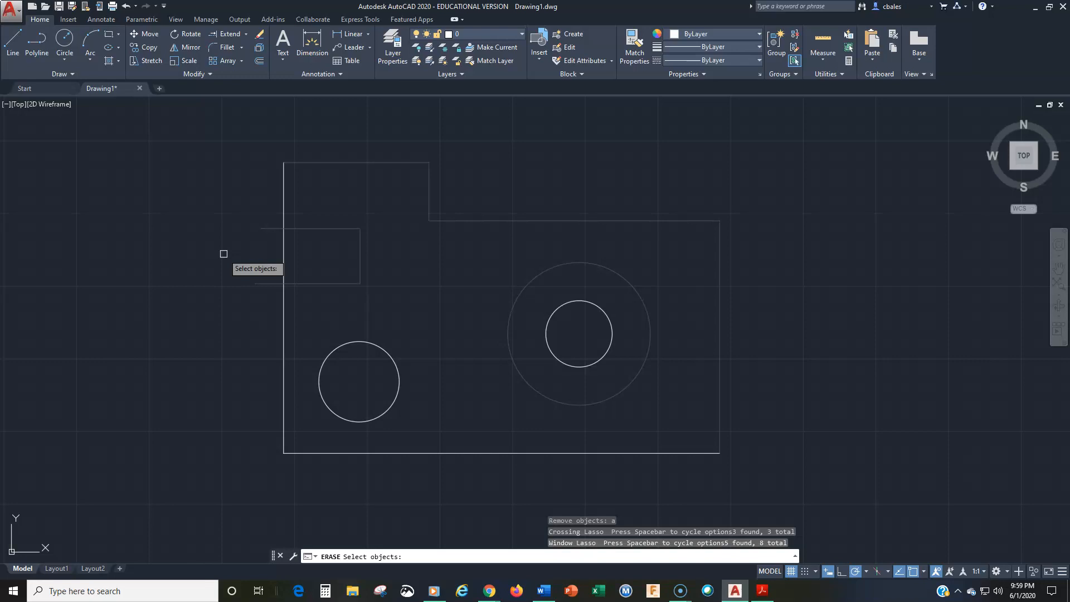
pyautogui.press('Return')
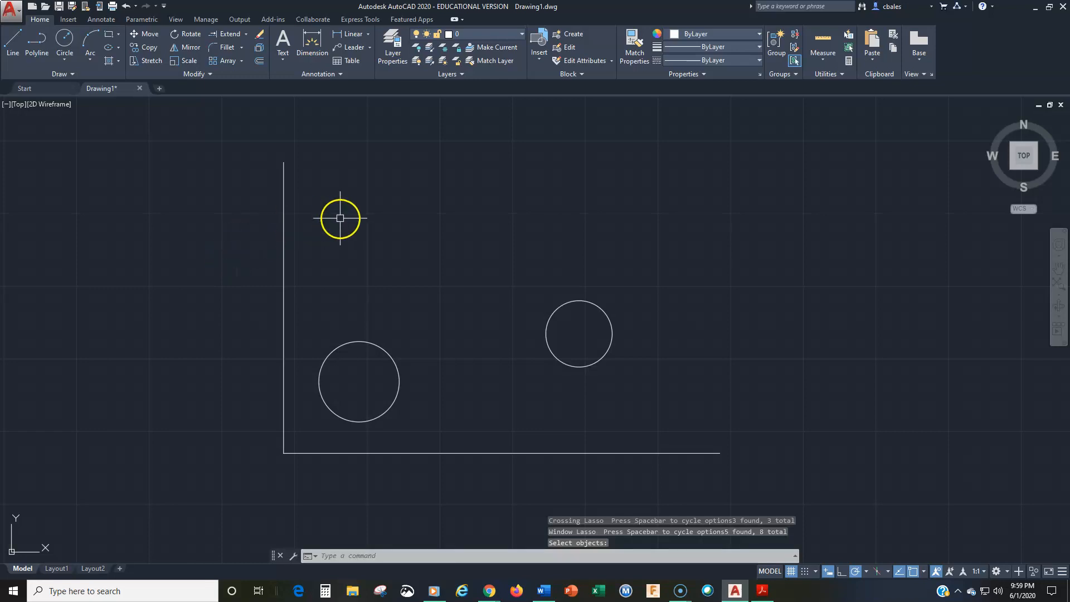
# Select the vertical line and the circle beside it with a crossing box while no command is running, and clear the selection.
pyautogui.click(326, 246)
pyautogui.click(204, 381)
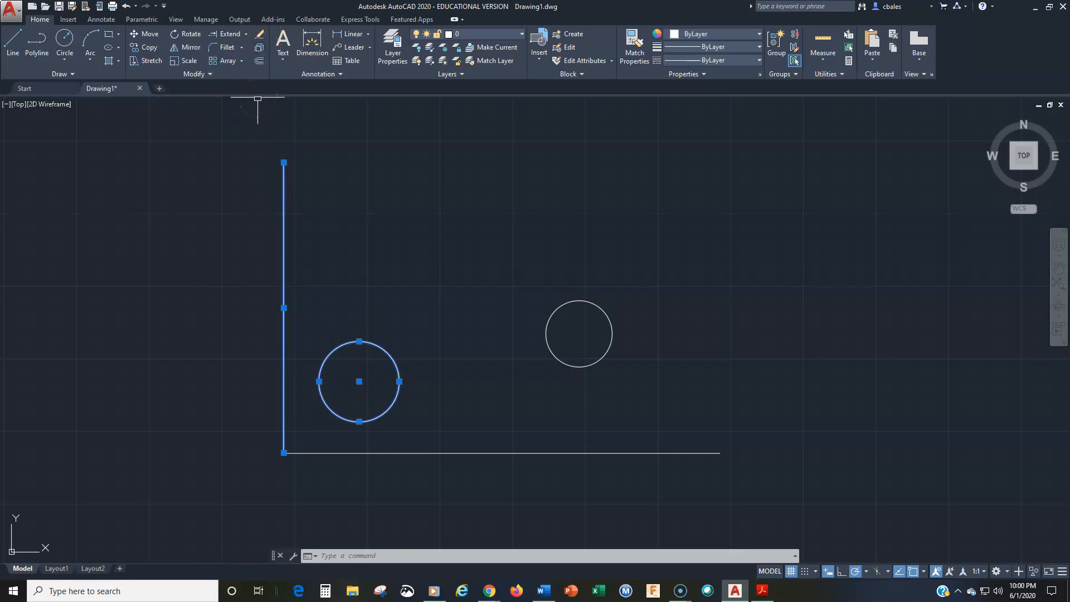
pyautogui.press('Escape')
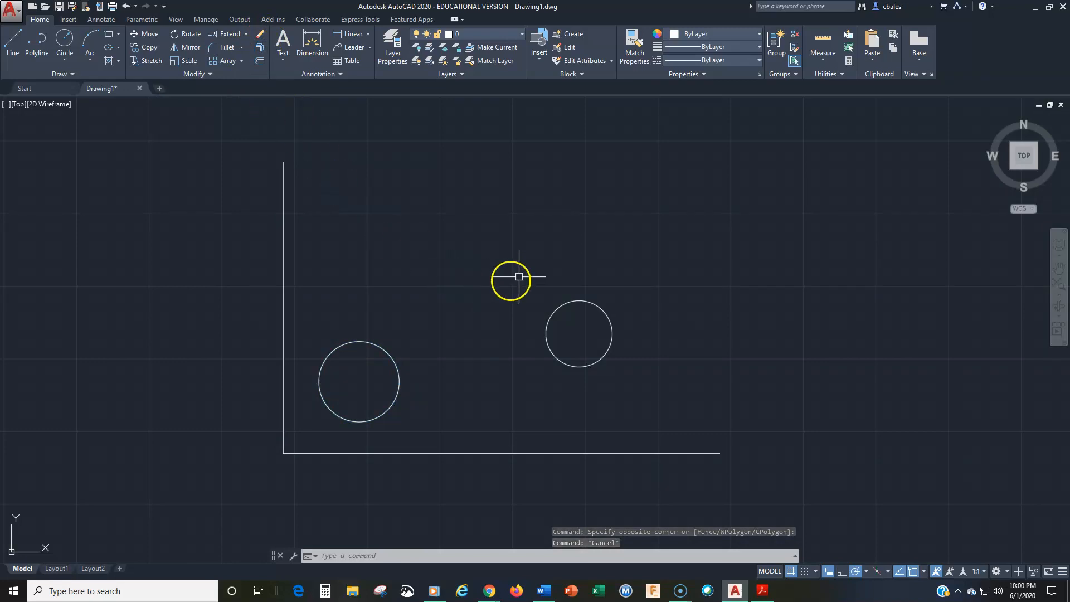
# Select both circles, the horizontal line and the vertical line with lassos while no command is running, and clear the selection.
pyautogui.moveTo(541, 221)
pyautogui.mouseDown()
pyautogui.moveTo(389, 312)
pyautogui.moveTo(370, 464)
pyautogui.moveTo(604, 499)
pyautogui.moveTo(796, 447)
pyautogui.moveTo(797, 428)
pyautogui.mouseUp()
pyautogui.moveTo(593, 243)
pyautogui.mouseDown()
pyautogui.moveTo(437, 342)
pyautogui.moveTo(775, 474)
pyautogui.moveTo(798, 360)
pyautogui.mouseUp()
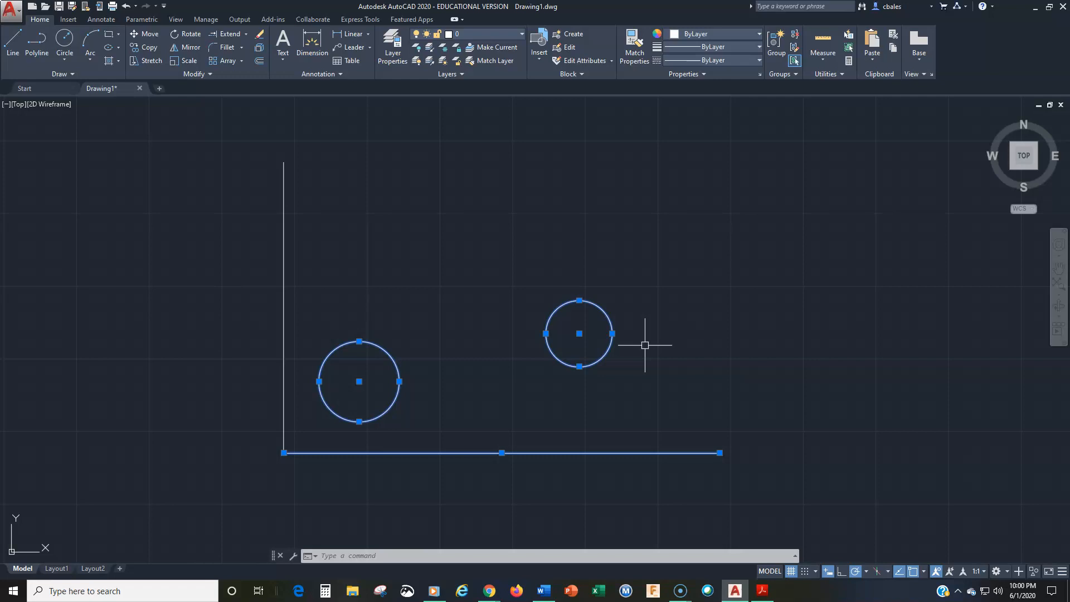
pyautogui.moveTo(672, 242)
pyautogui.mouseDown()
pyautogui.moveTo(425, 401)
pyautogui.moveTo(177, 332)
pyautogui.moveTo(265, 172)
pyautogui.mouseUp()
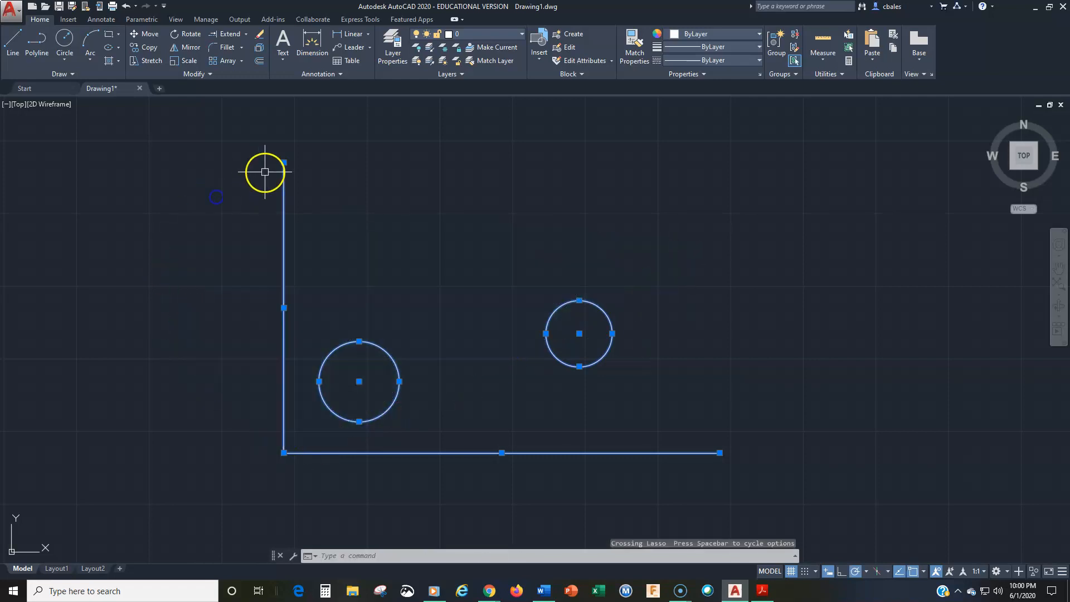
pyautogui.press('Escape')
pyautogui.press('Escape')
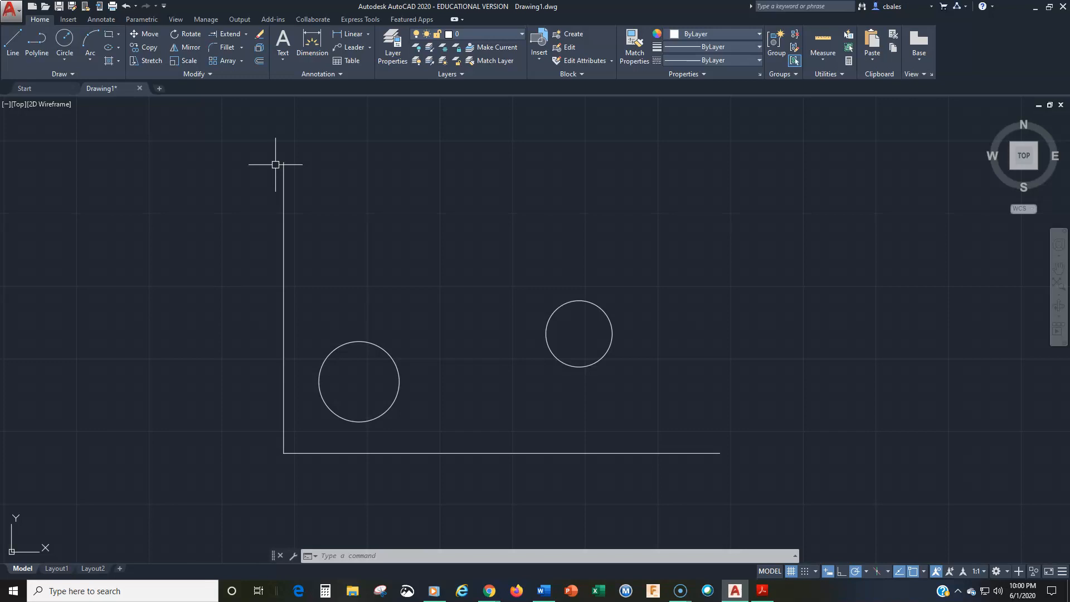
# Draw three connected line segments in an open U shape that crosses the vertical line.
pyautogui.click(12, 48)
pyautogui.click(140, 162)
pyautogui.click(104, 338)
pyautogui.click(380, 287)
pyautogui.click(373, 157)
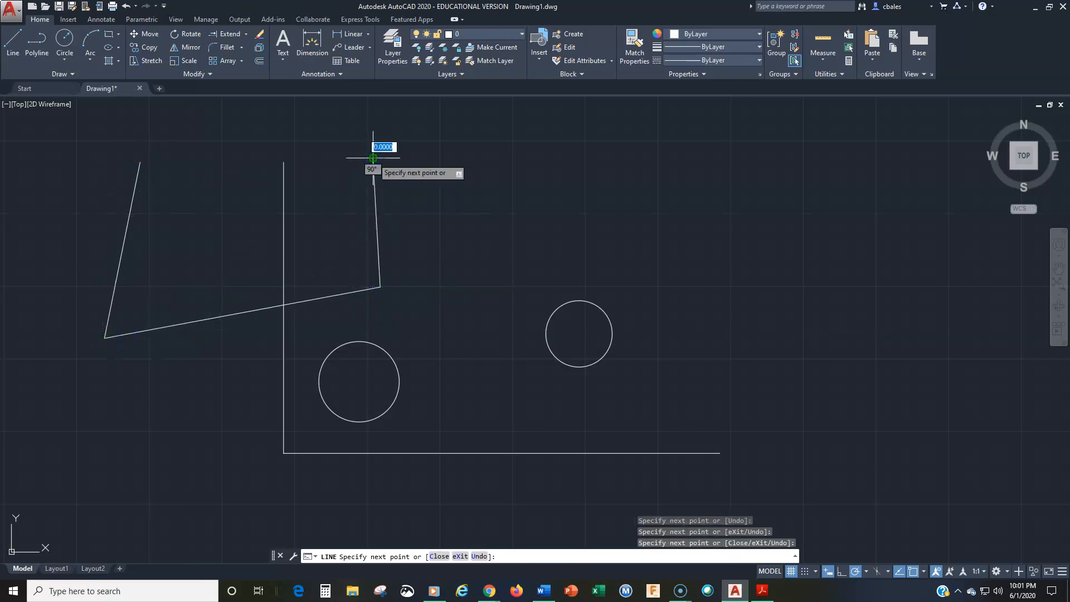
pyautogui.press('Return')
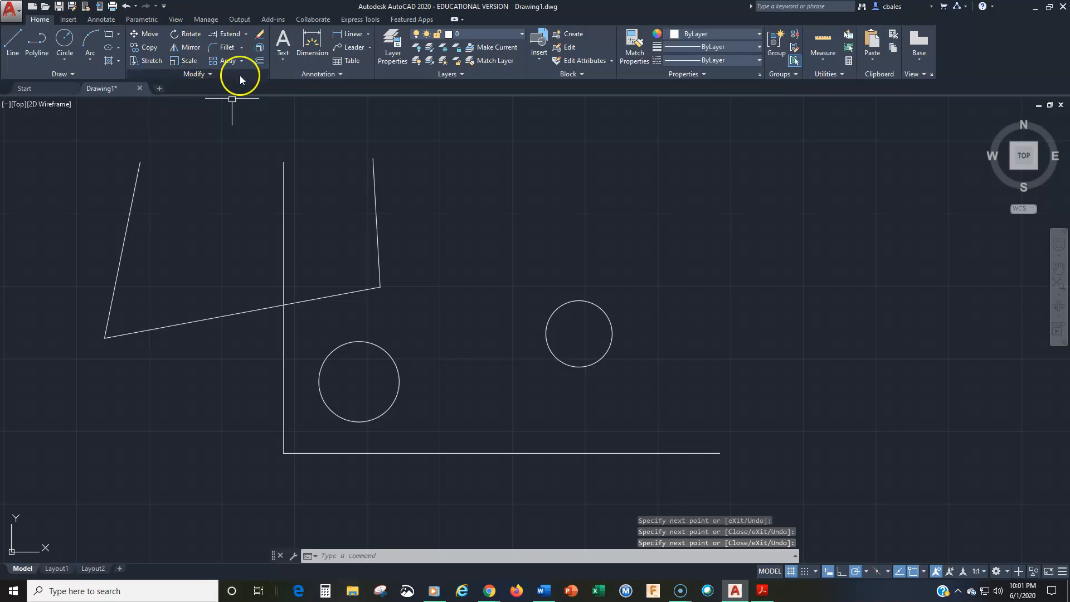
# Erase the vertical line and the new shape's right-hand segment with a crossing box.
pyautogui.click(259, 35)
pyautogui.click(401, 165)
pyautogui.click(285, 217)
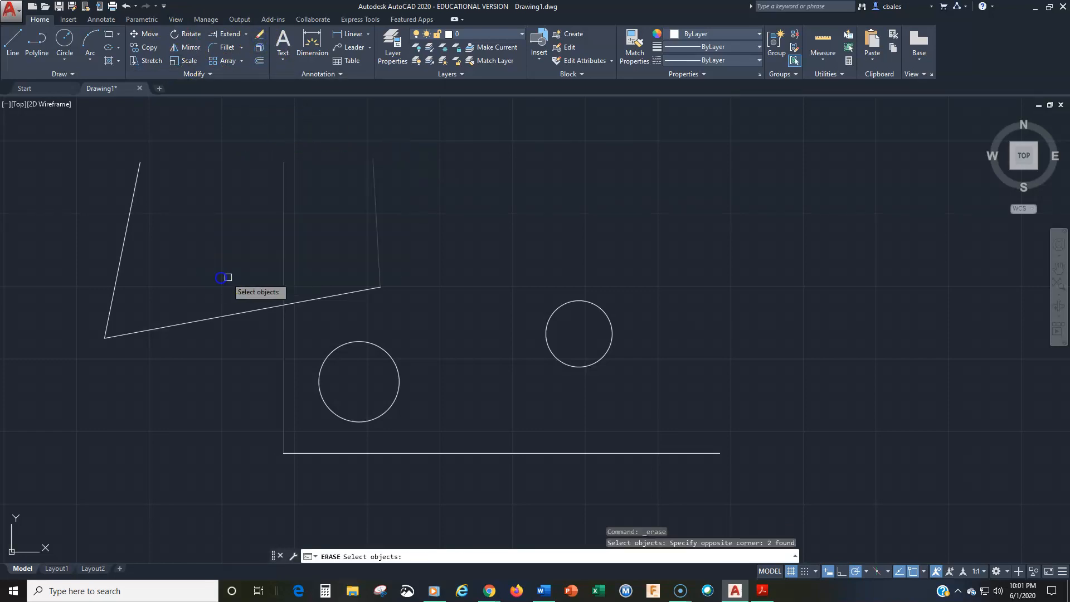
pyautogui.press('Return')
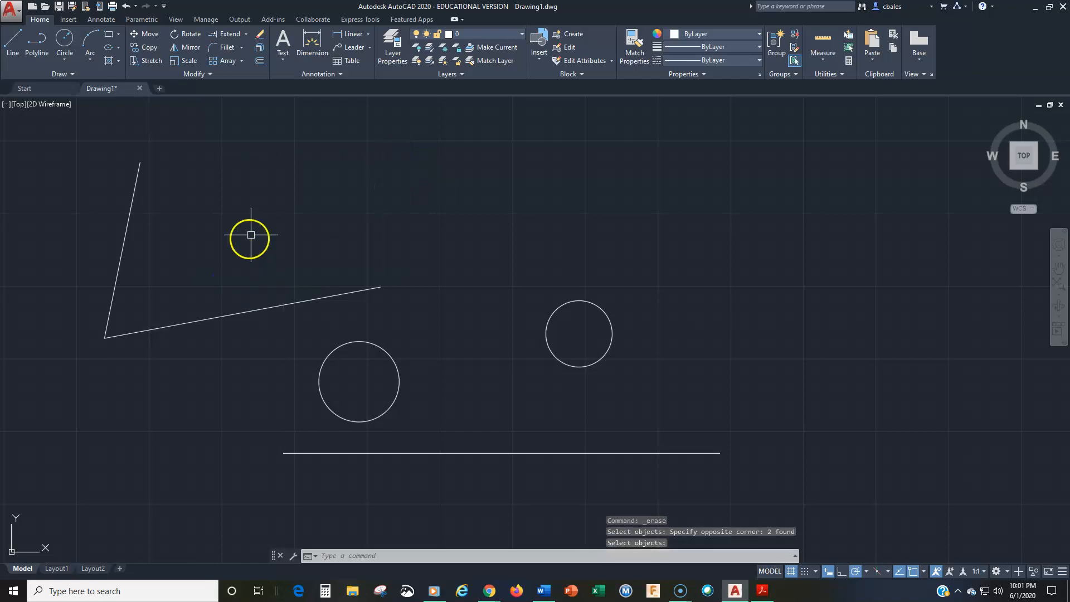
# Preselect the long slanted line, both circles and the horizontal line, erase them, and undo the erasure.
pyautogui.click(412, 196)
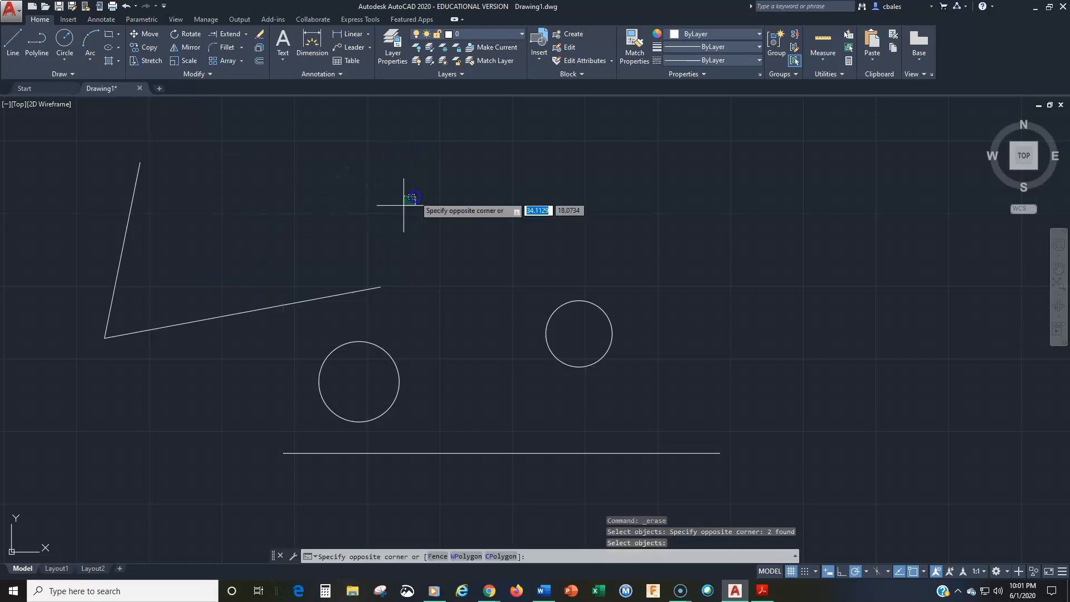
pyautogui.click(151, 415)
pyautogui.moveTo(691, 203)
pyautogui.mouseDown()
pyautogui.moveTo(414, 293)
pyautogui.moveTo(633, 449)
pyautogui.mouseUp()
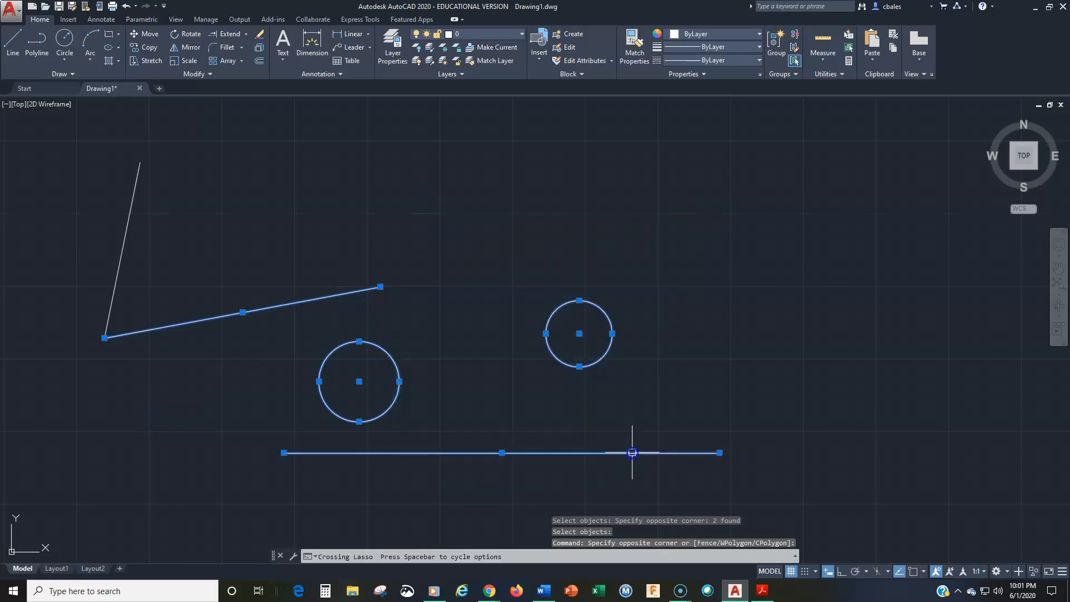
pyautogui.click(260, 35)
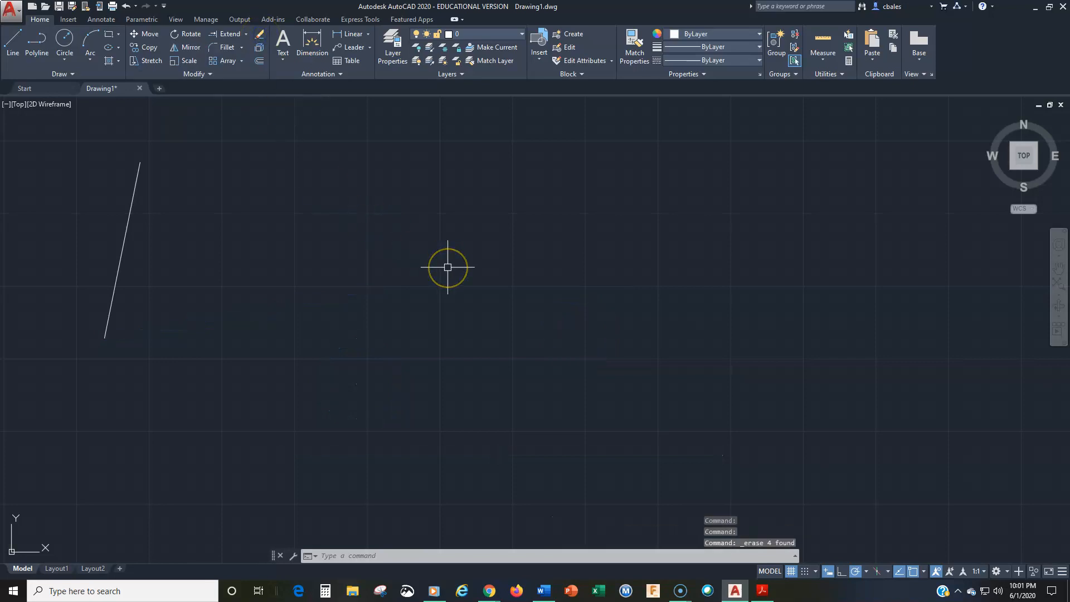
pyautogui.write('u')
pyautogui.press('Return')
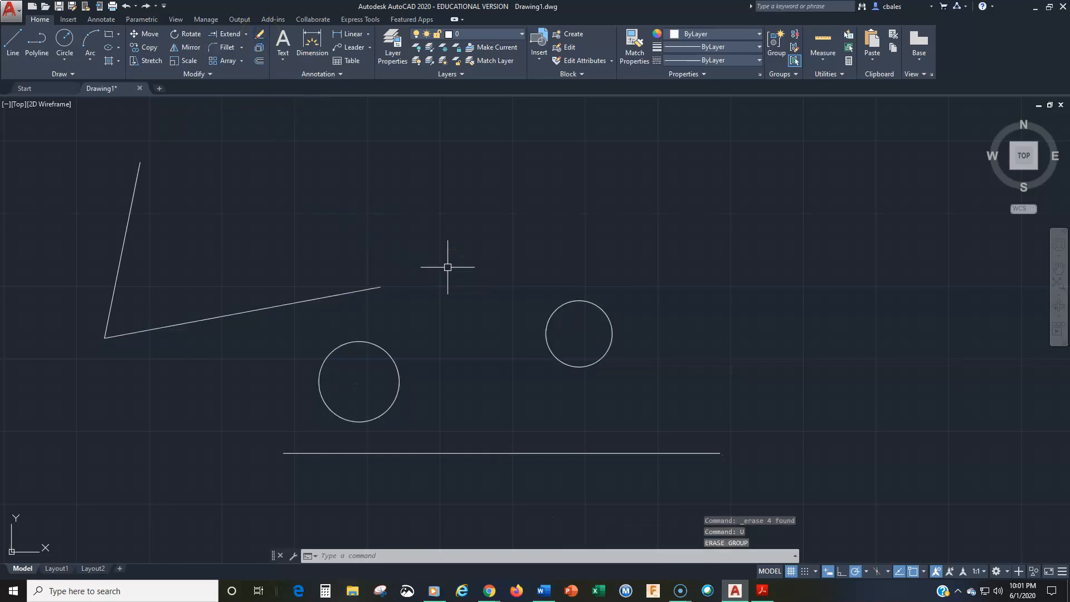